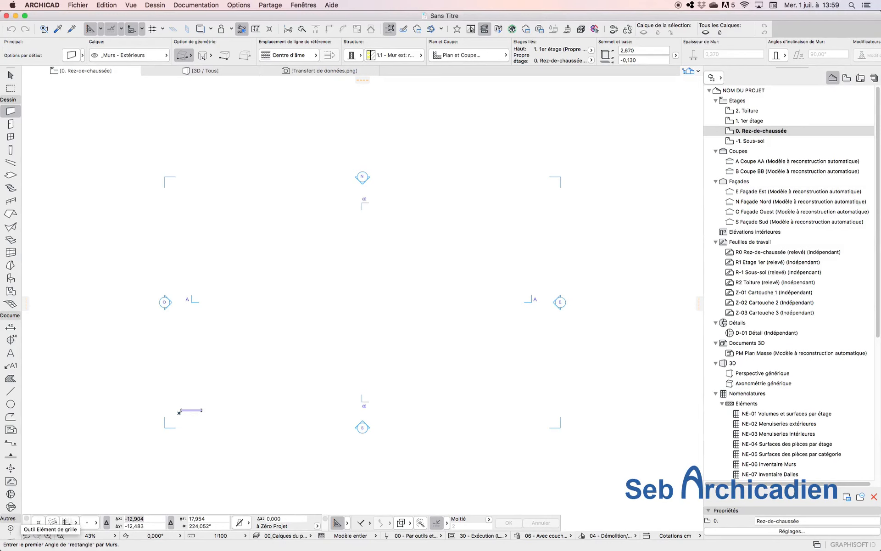
- Switch to Firefox and review the session list of the beginner Archicad course, from the introduction to the building permit sections
key("super+Tab")
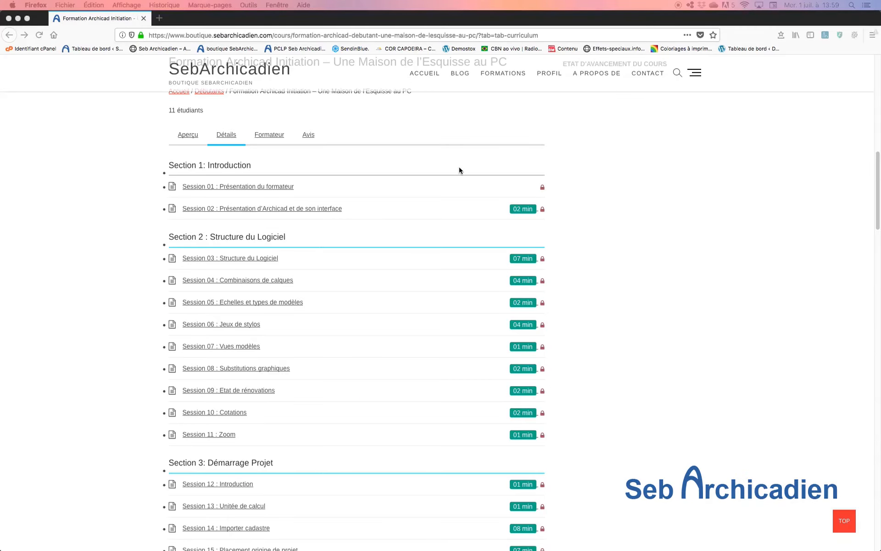
scroll(430, 301, "up", 10)
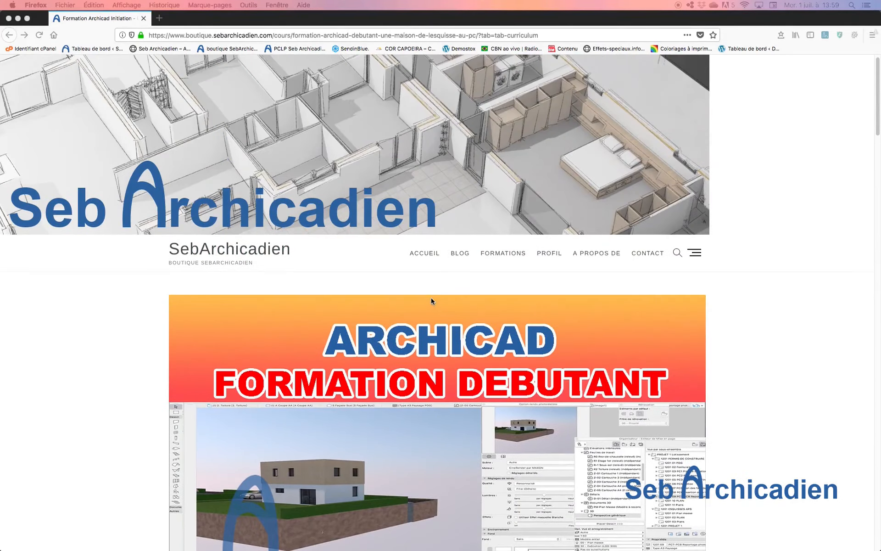
scroll(431, 301, "down", 10)
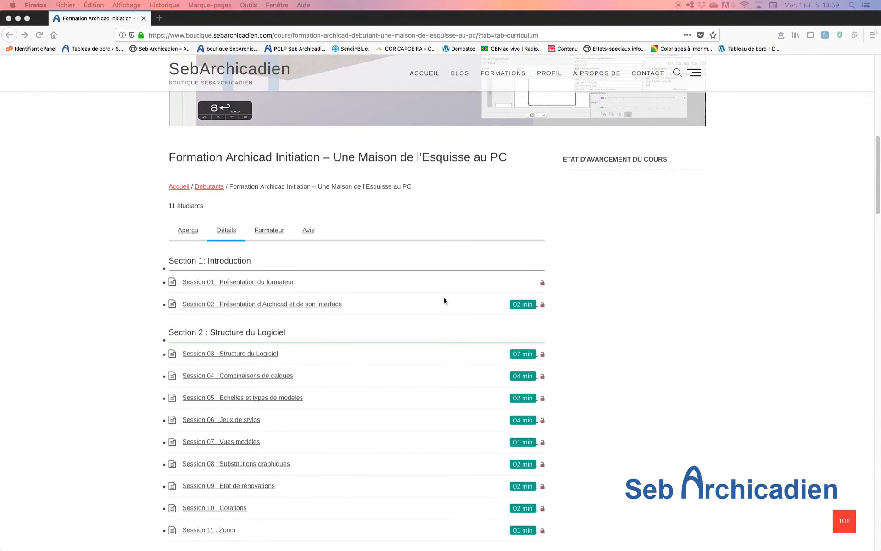
scroll(442, 296, "down", 5)
scroll(442, 296, "down", 5)
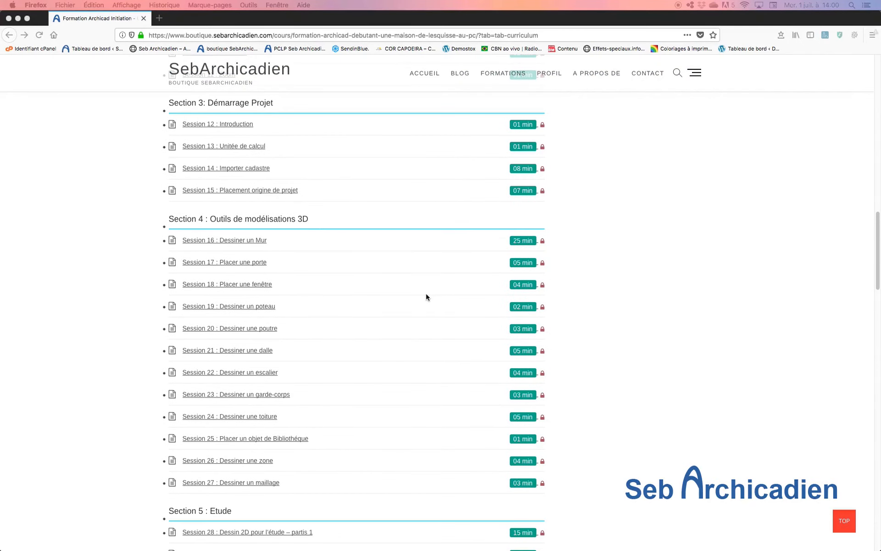
scroll(406, 305, "down", 10)
scroll(407, 306, "down", 9)
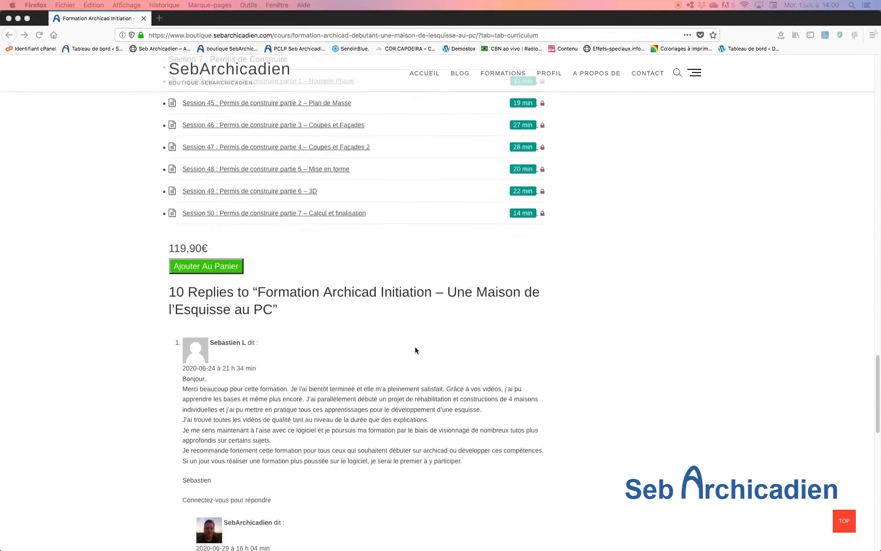
scroll(415, 350, "up", 20)
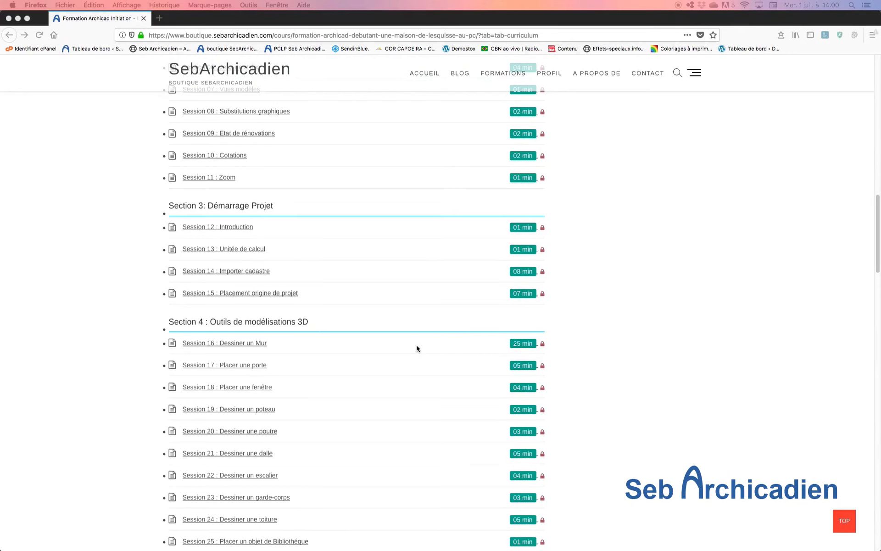
scroll(416, 345, "up", 10)
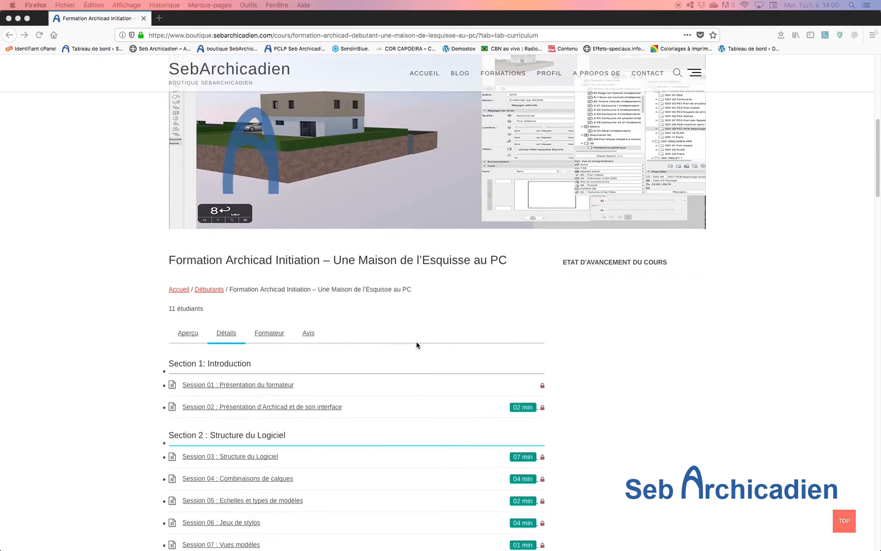
scroll(405, 345, "up", 5)
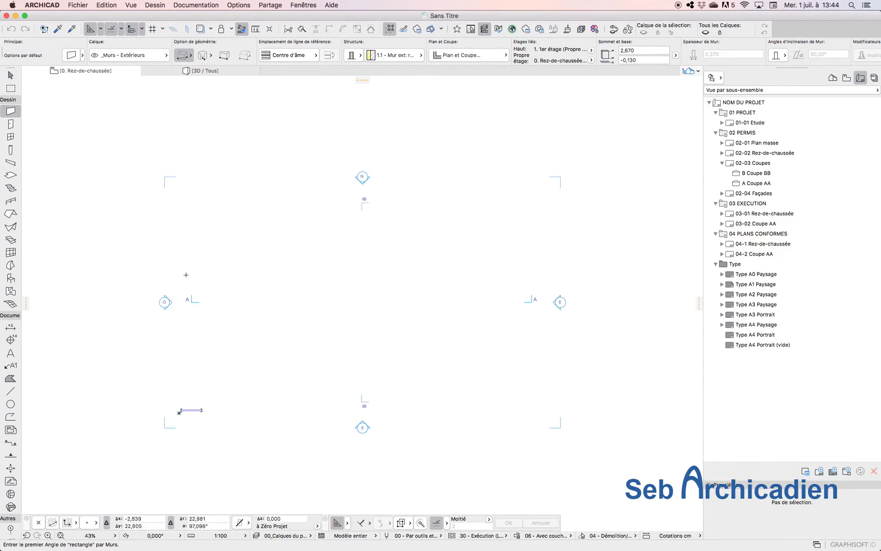
- Draw two rectangular exterior wall enclosures on the ground floor plan: a large one and a smaller one just above it
left_click(301, 276)
left_click(496, 343)
scroll(359, 289, "up", 3)
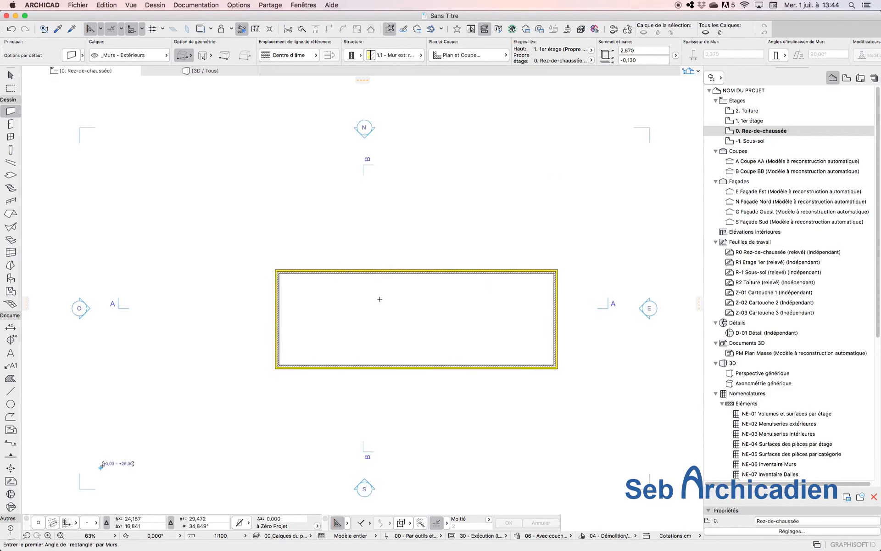
scroll(463, 357, "up", 3)
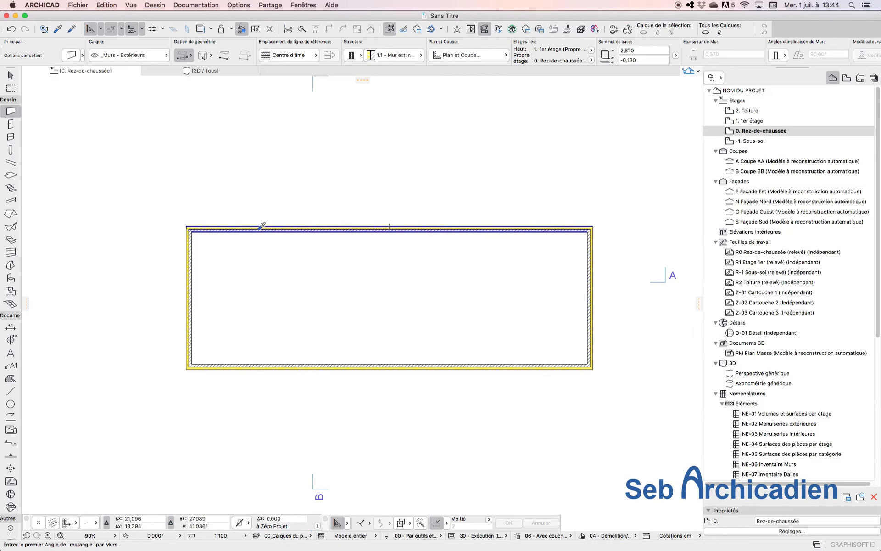
left_click(268, 130)
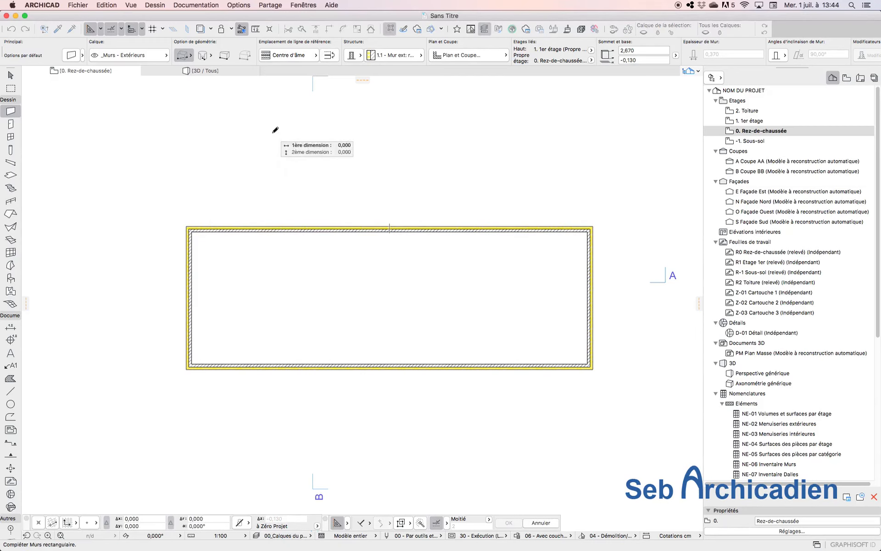
left_click(489, 194)
- Change the structure of the smaller enclosure's four walls to the 1.2 - Mur génér… composite
scroll(428, 140, "up", 3)
scroll(427, 140, "up", 2)
left_click(11, 75)
left_click(252, 134)
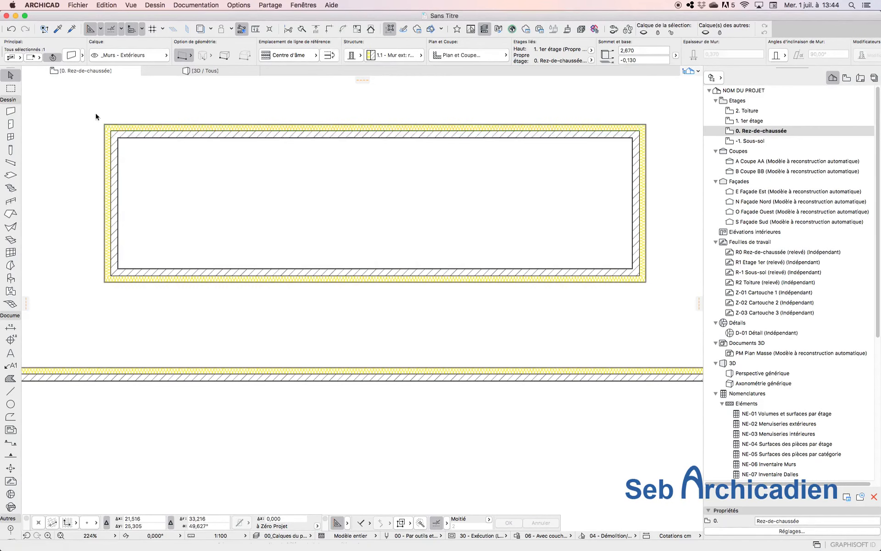
left_click_drag(95, 114, 663, 300)
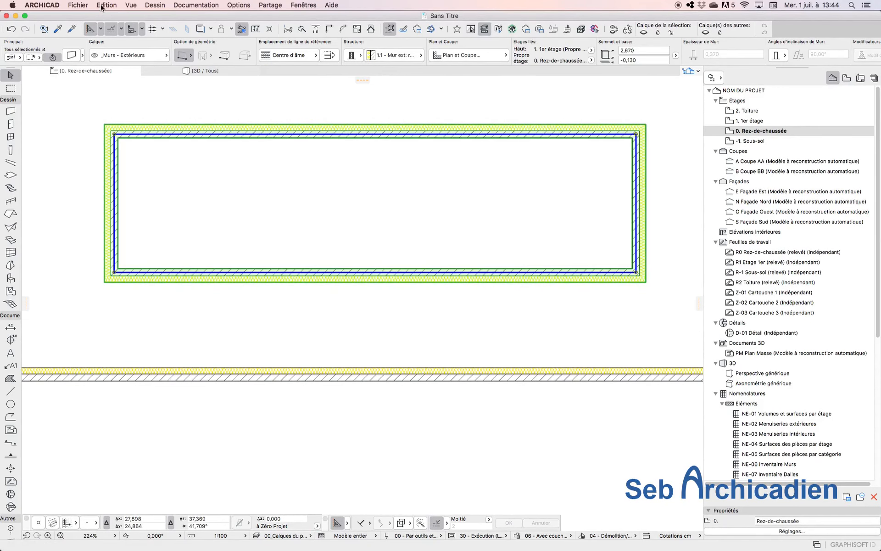
left_click(379, 54)
left_click(452, 74)
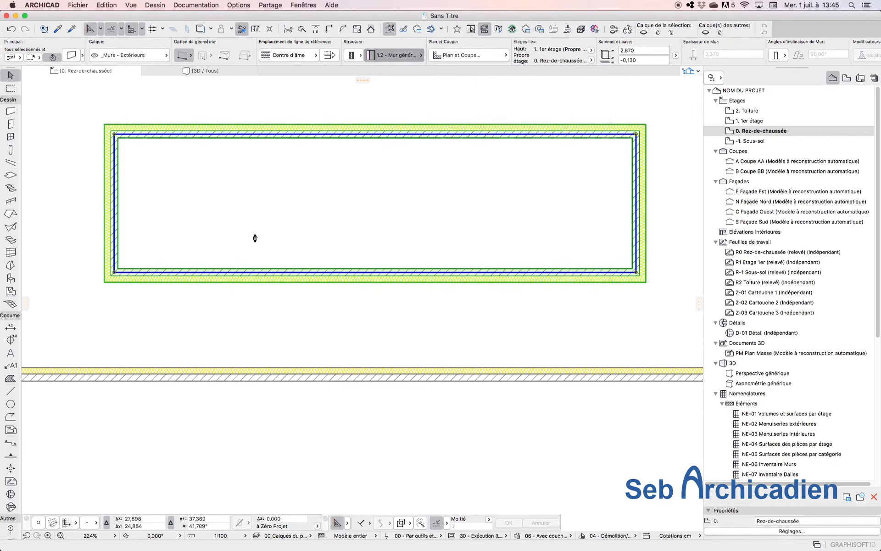
key("Escape")
scroll(430, 122, "down", 4)
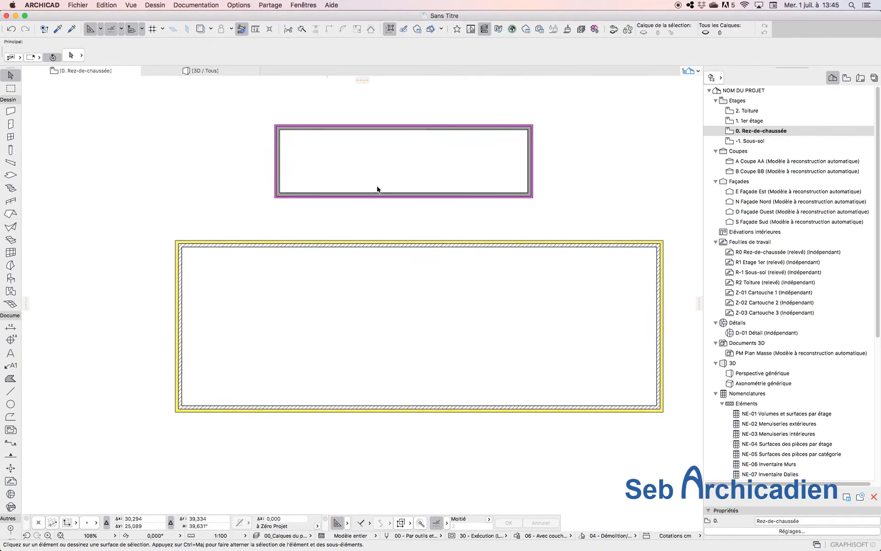
- Pick up the parameters of the large enclosure's upper wall and inject them into the smaller enclosure's upper wall
left_click(347, 242, "alt")
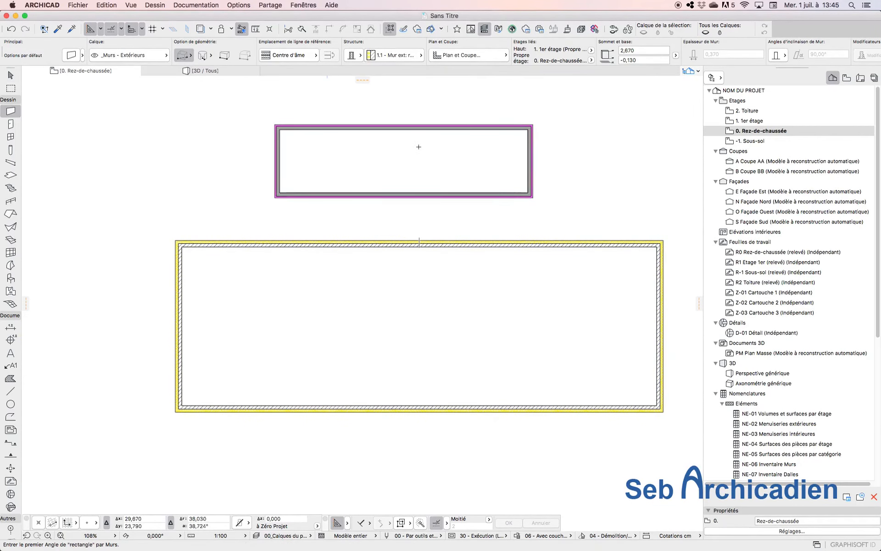
left_click(405, 124, "alt+super")
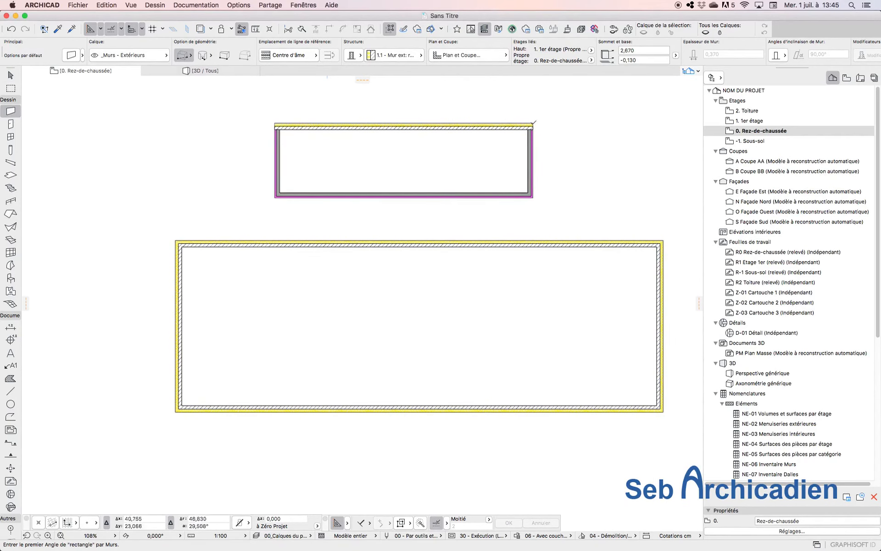
scroll(177, 198, "down", 5)
scroll(215, 280, "up", 5)
scroll(186, 287, "down", 5)
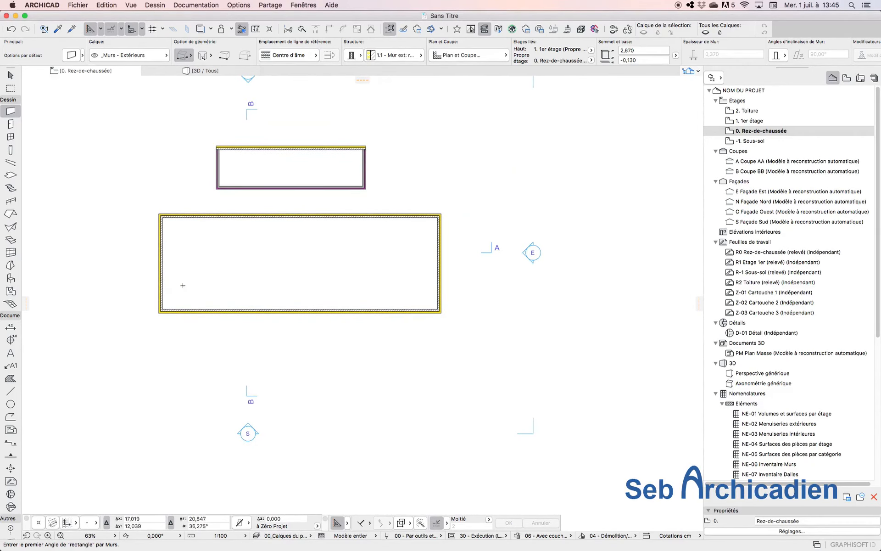
- Place two Fenêtre 22 windows, 0,900 by 1,500 with a 1,000 sill, in the large enclosure's lower wall
left_click(11, 137)
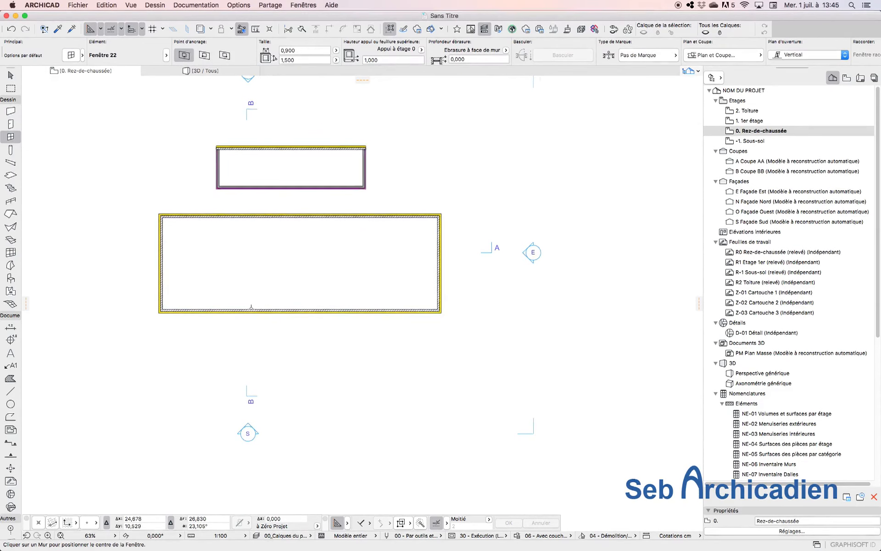
scroll(250, 307, "up", 8)
left_click(275, 321)
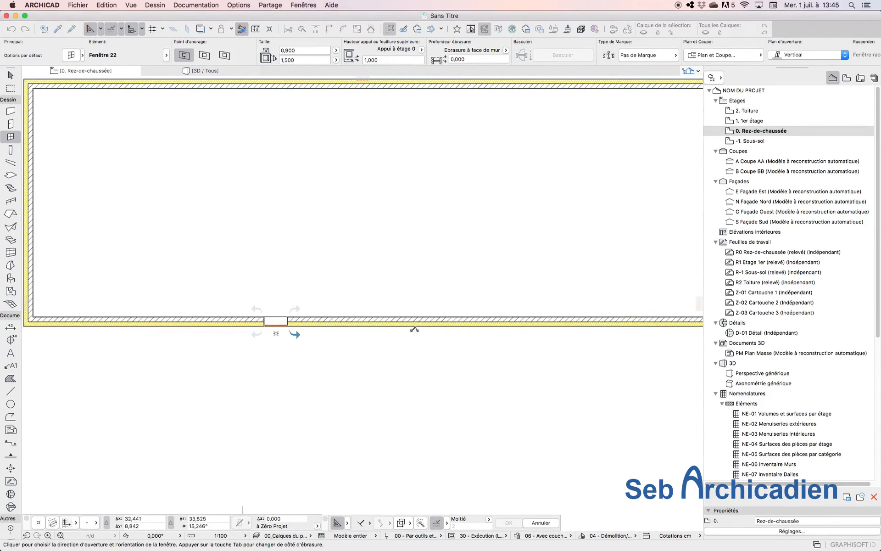
left_click(333, 351)
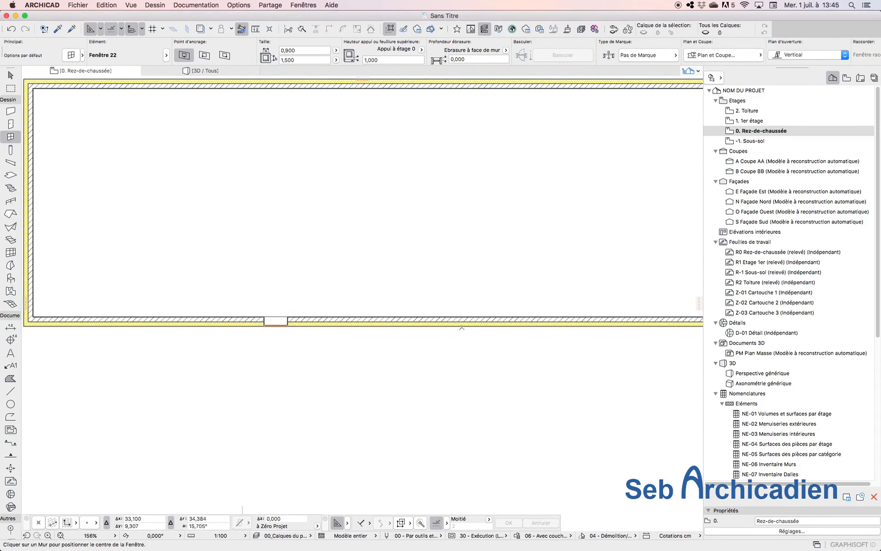
left_click(442, 321)
left_click(449, 376)
left_click(209, 83)
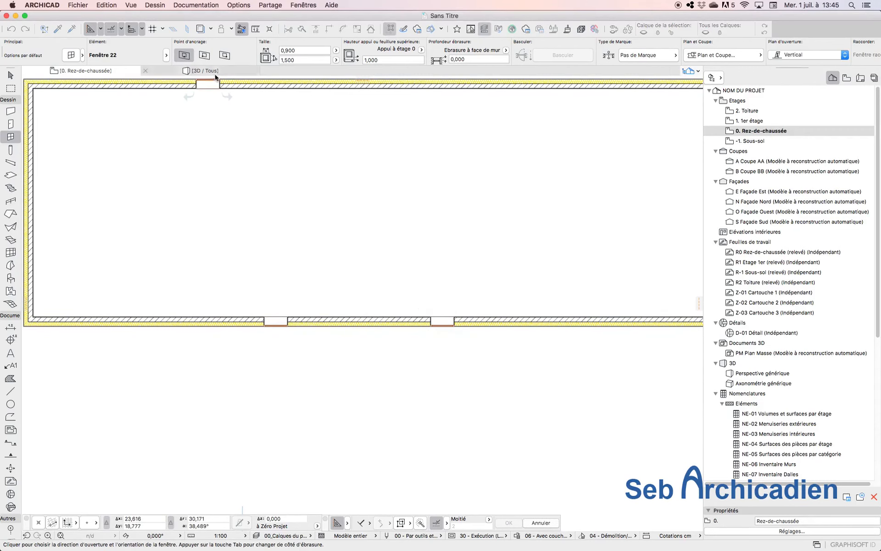
key("Escape")
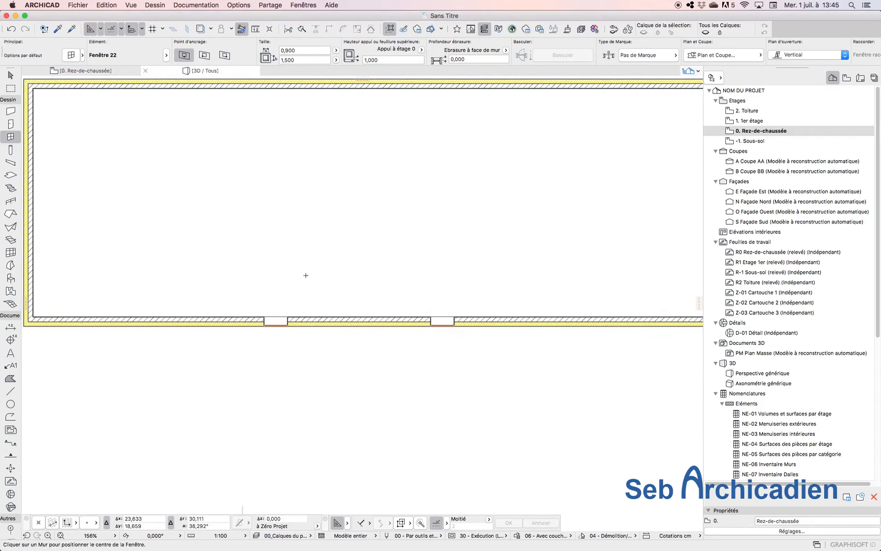
- Show the model in 3D and set the size of the window nearer the large enclosure's far corner to 3,000 by 2,000
key("F3")
scroll(503, 263, "up", 6)
scroll(502, 261, "up", 4)
key("Escape")
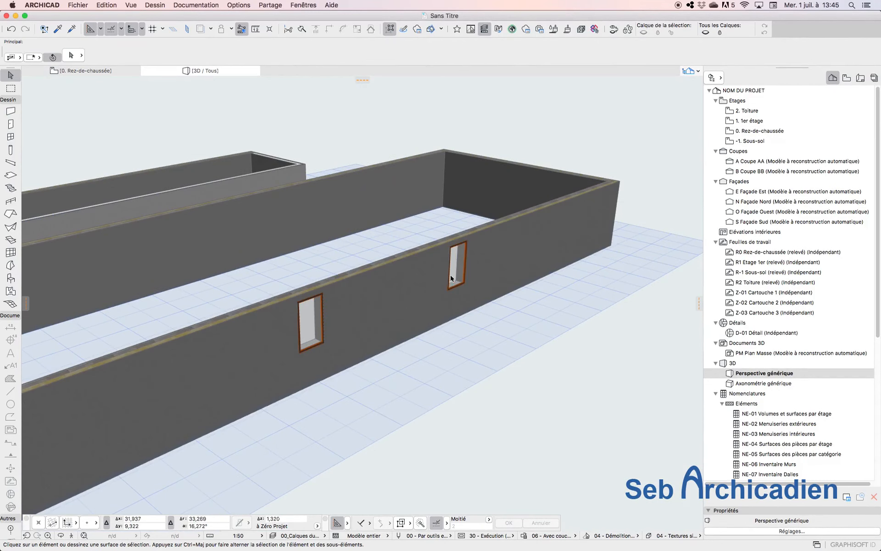
left_click(451, 278)
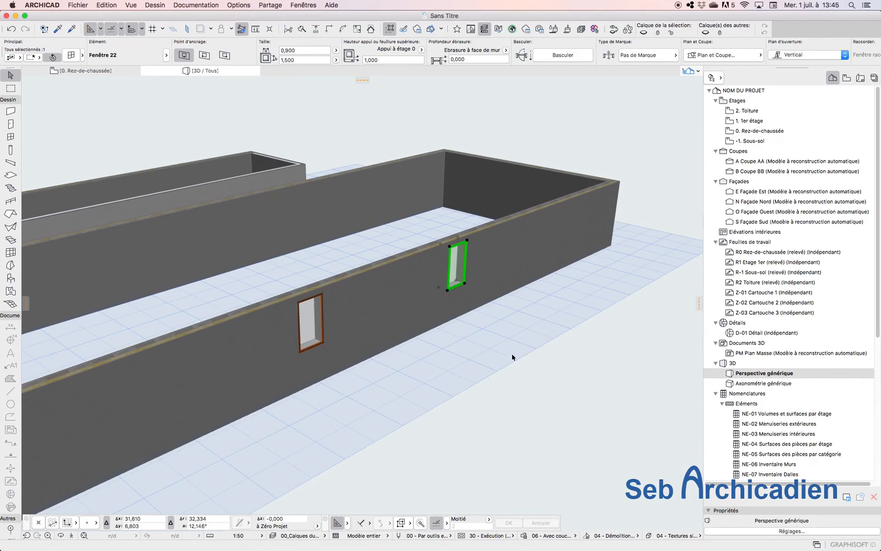
left_click(305, 50)
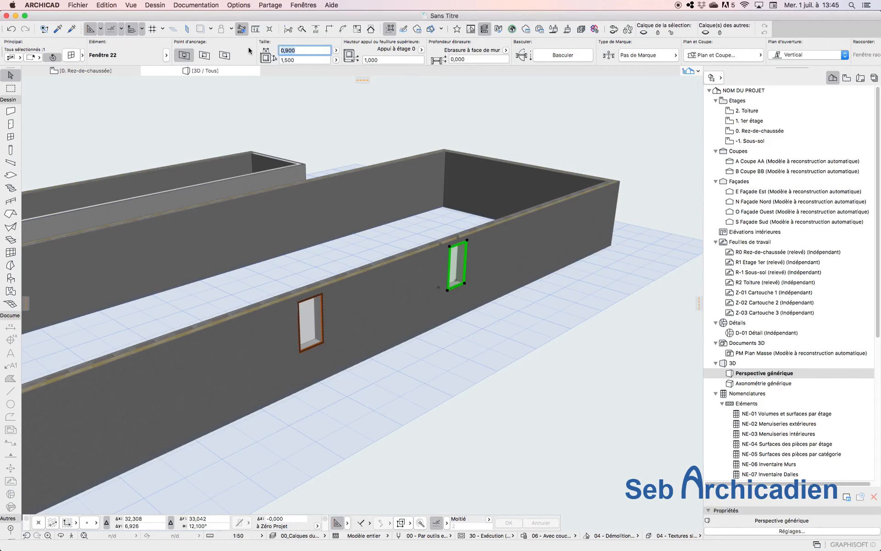
type("3")
key("Tab")
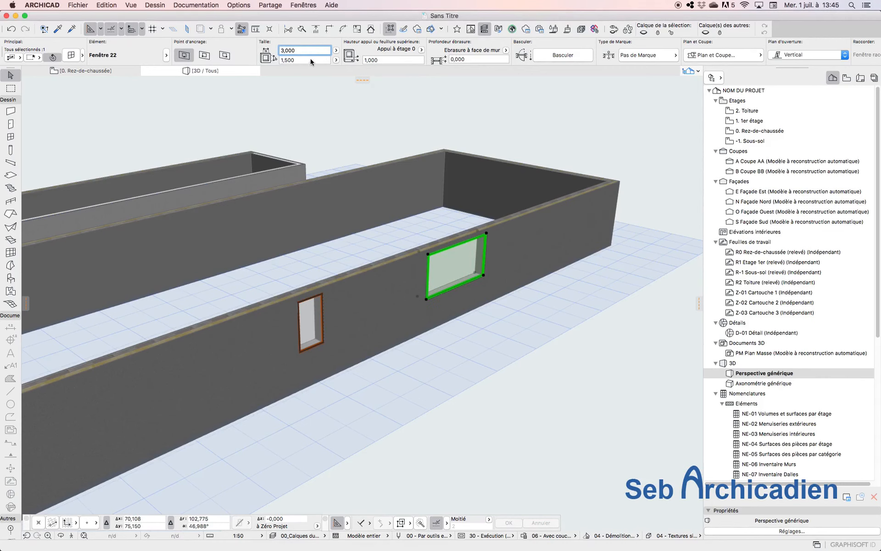
type("2")
key("Return")
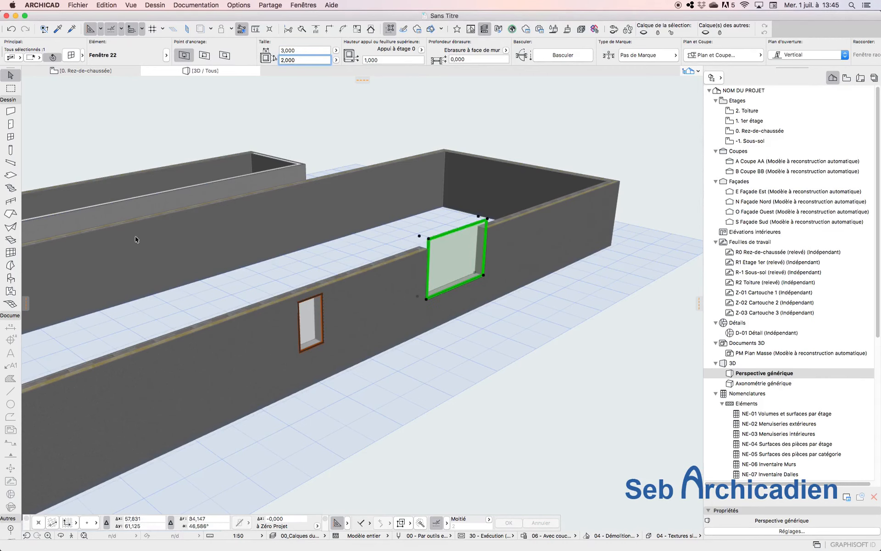
- Set the sill height of the enlarged window to 0,500
left_click(393, 59)
type("0,5")
key("Return")
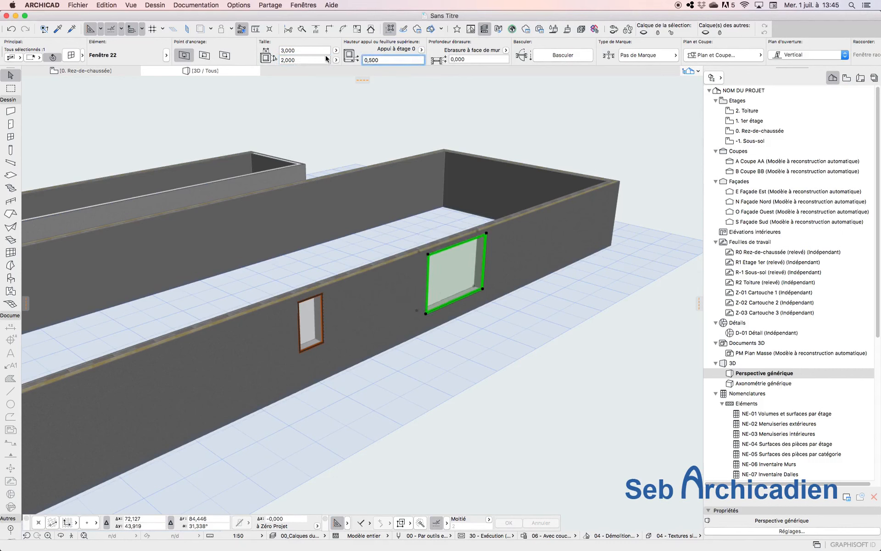
left_click(312, 319)
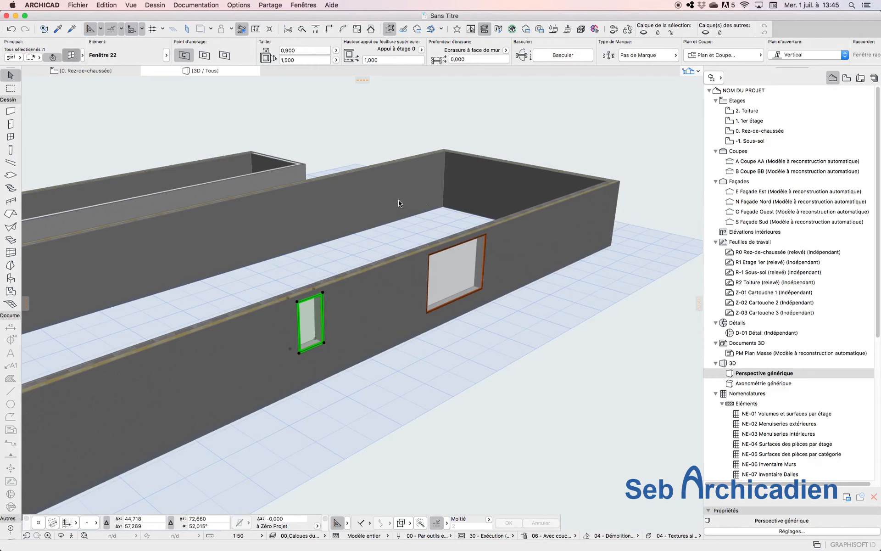
key("super+t")
key("Escape")
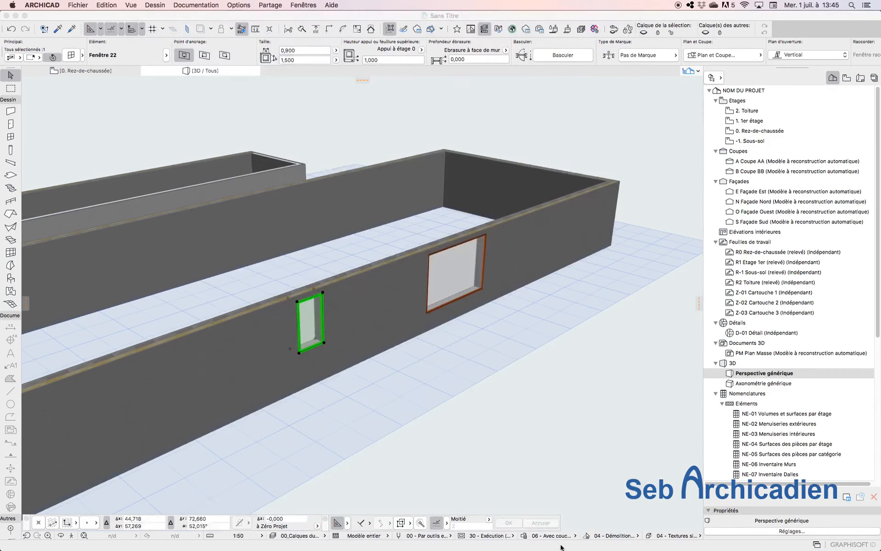
left_click(461, 251)
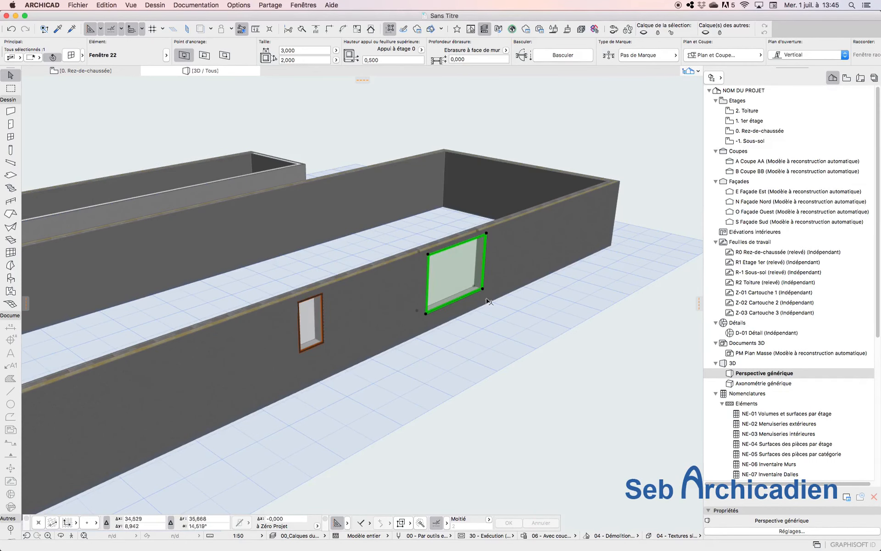
left_click(71, 55)
scroll(237, 421, "down", 5)
left_click(557, 544)
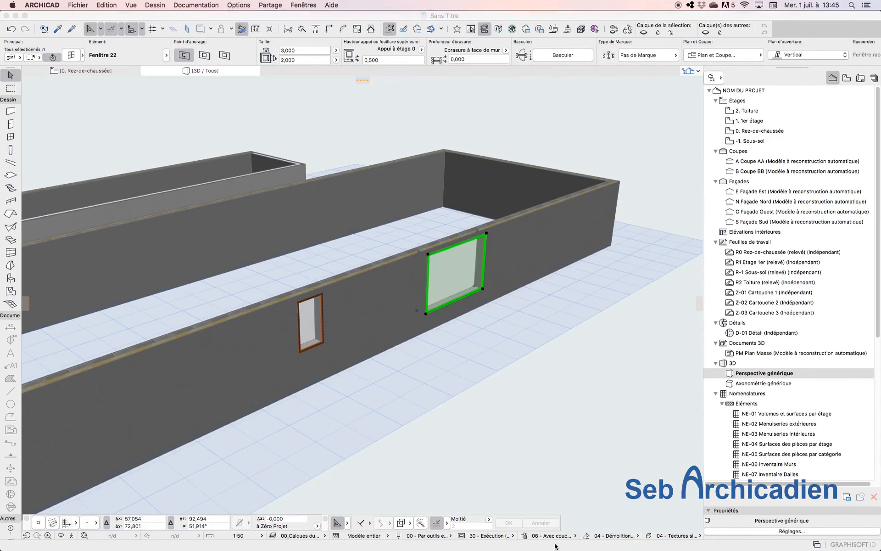
left_click(462, 267, "alt")
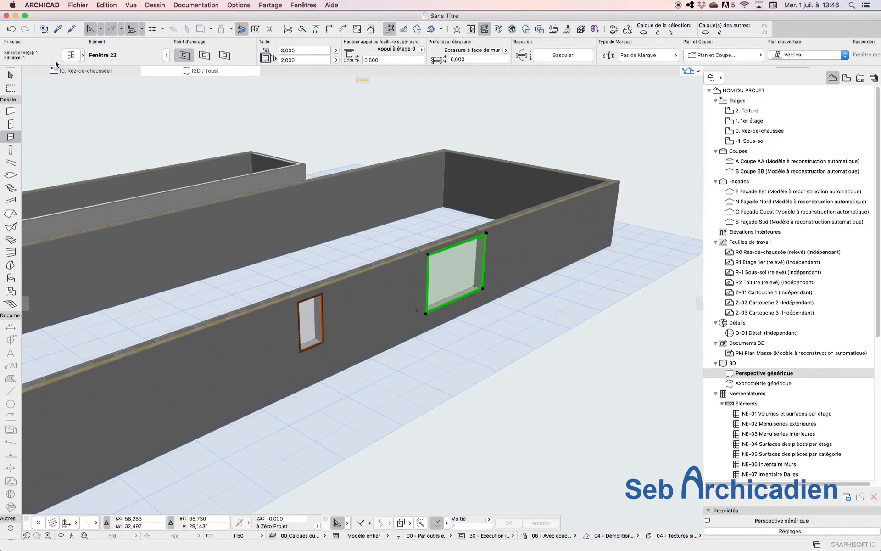
left_click(72, 55)
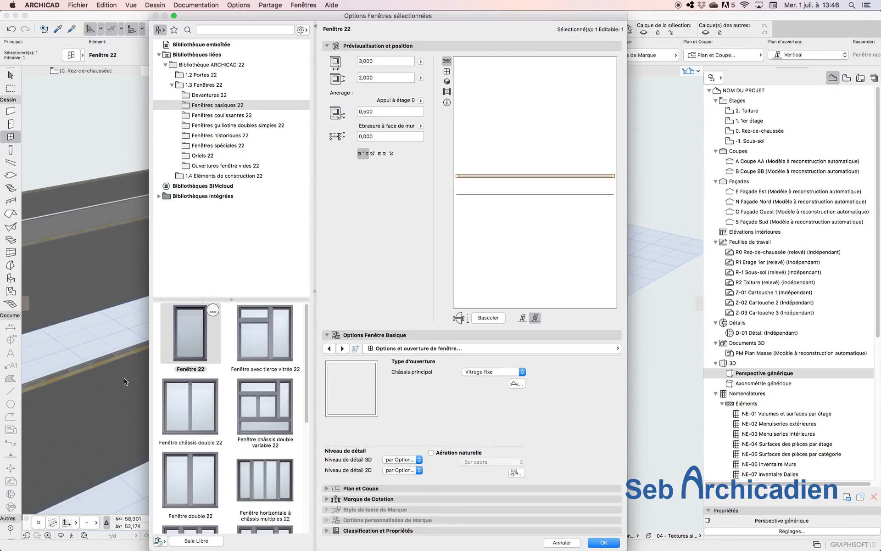
scroll(243, 453, "down", 5)
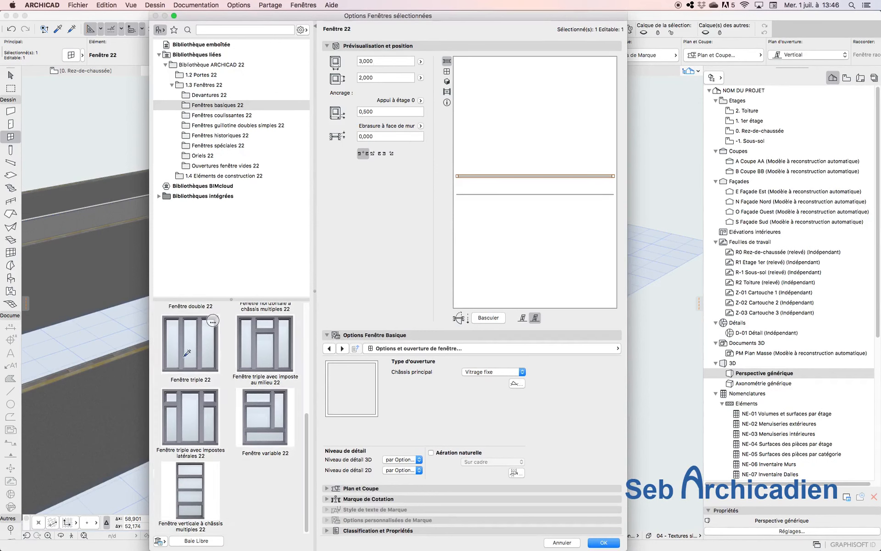
left_click(198, 344)
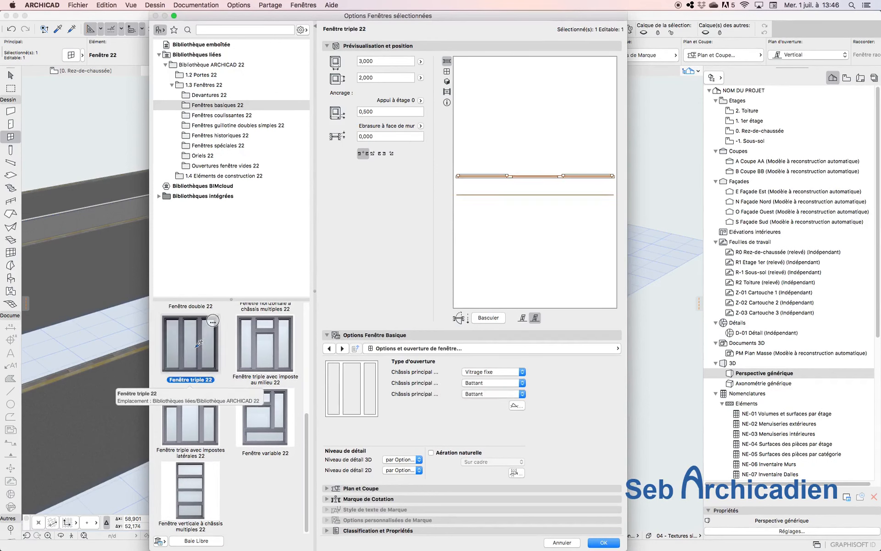
left_click(564, 543)
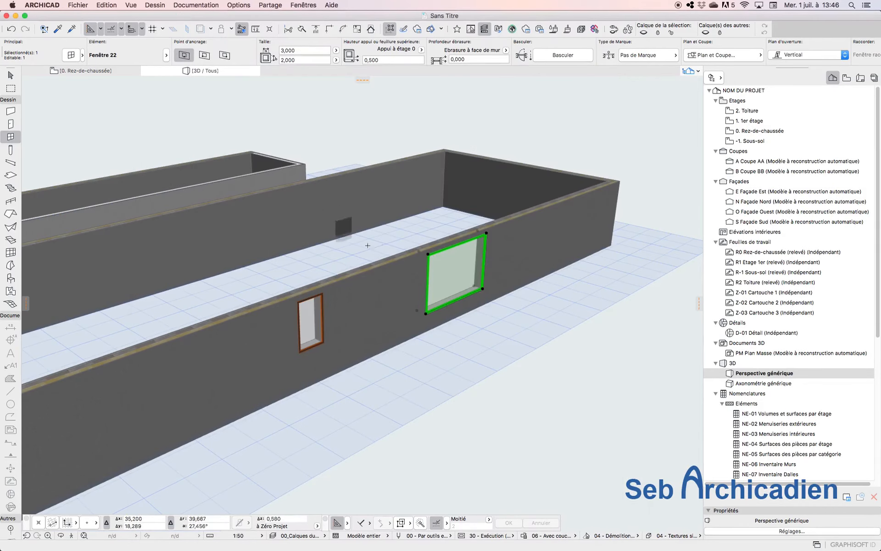
key("super+t")
scroll(240, 317, "down", 5)
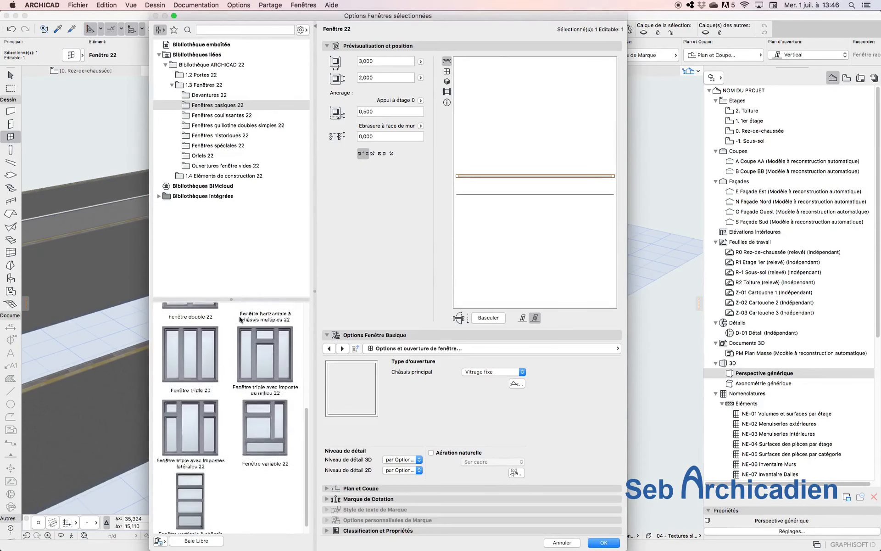
left_click(199, 350)
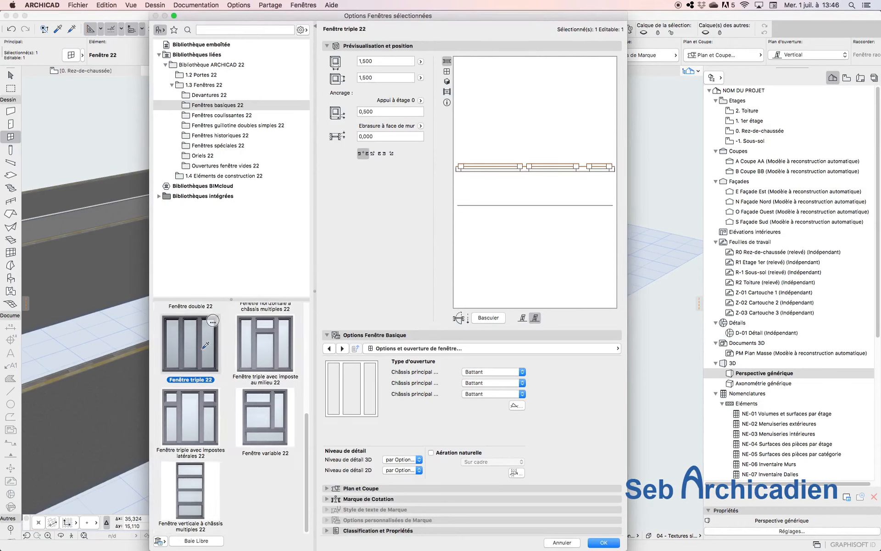
scroll(230, 422, "down", 2)
scroll(229, 425, "up", 6)
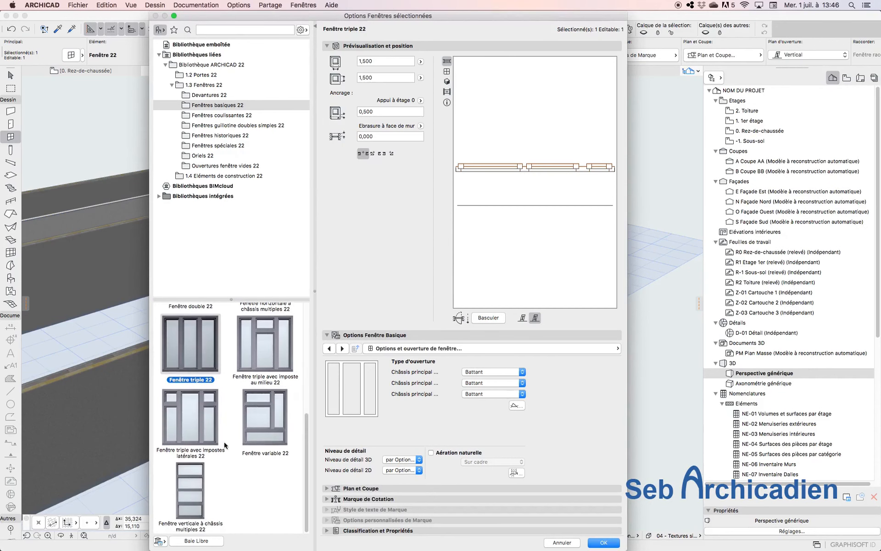
left_click(197, 342)
scroll(255, 397, "down", 3)
scroll(255, 393, "down", 5)
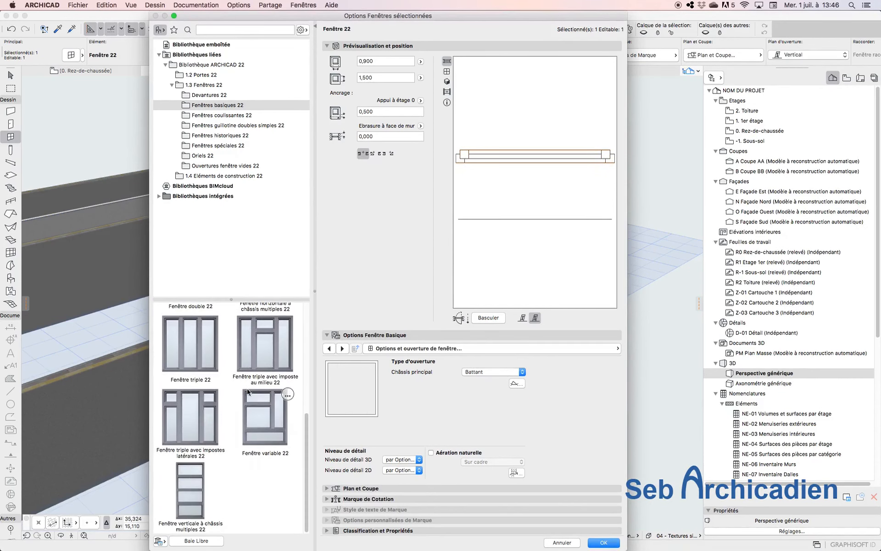
left_click(204, 359)
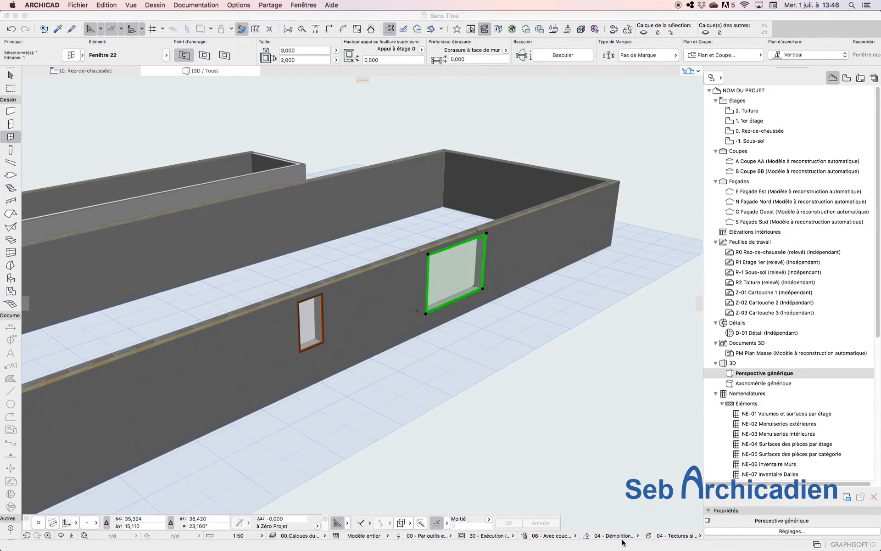
left_click(603, 542)
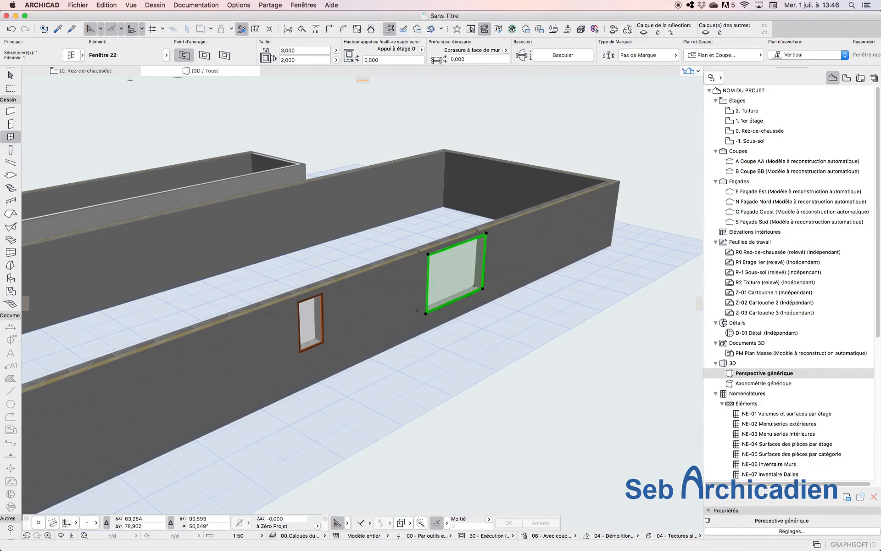
- Change the enlarged window's type to Fenêtre triple 22 and switch its preview to 3D
left_click(70, 54)
scroll(213, 392, "down", 6)
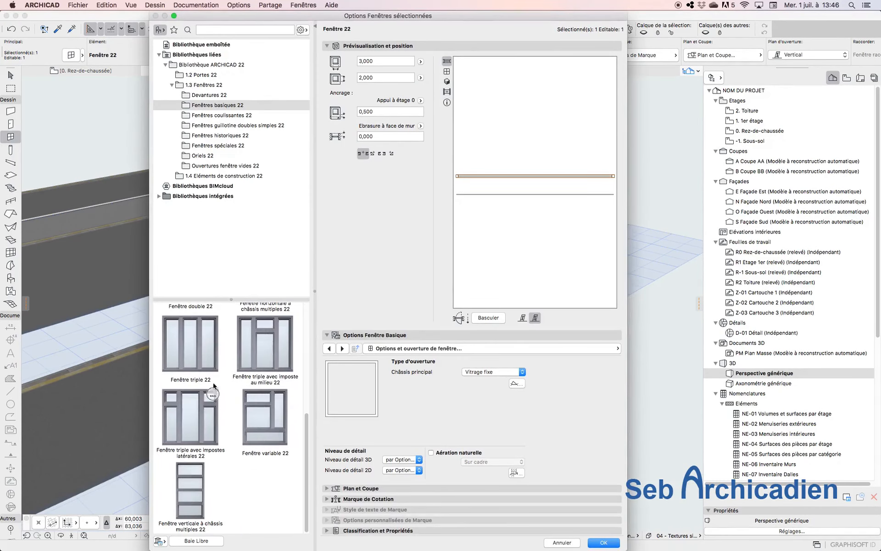
left_click(190, 344)
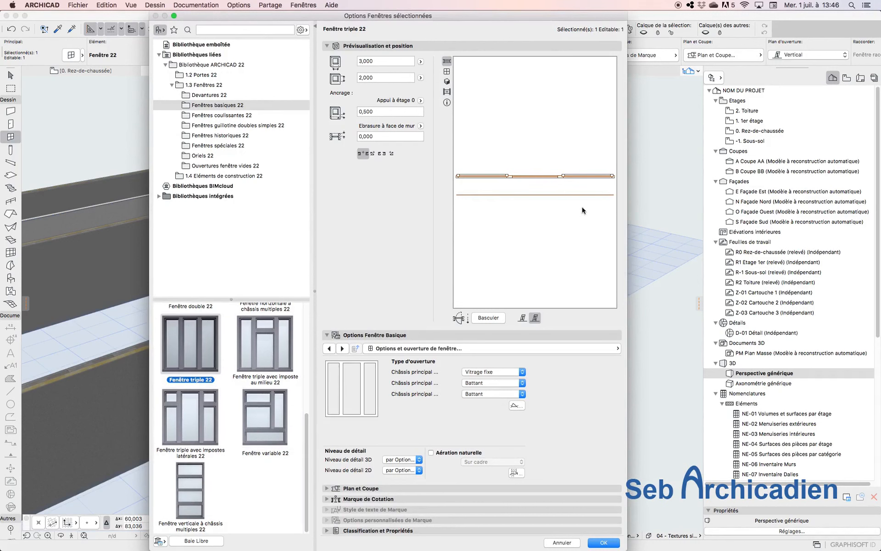
left_click(447, 81)
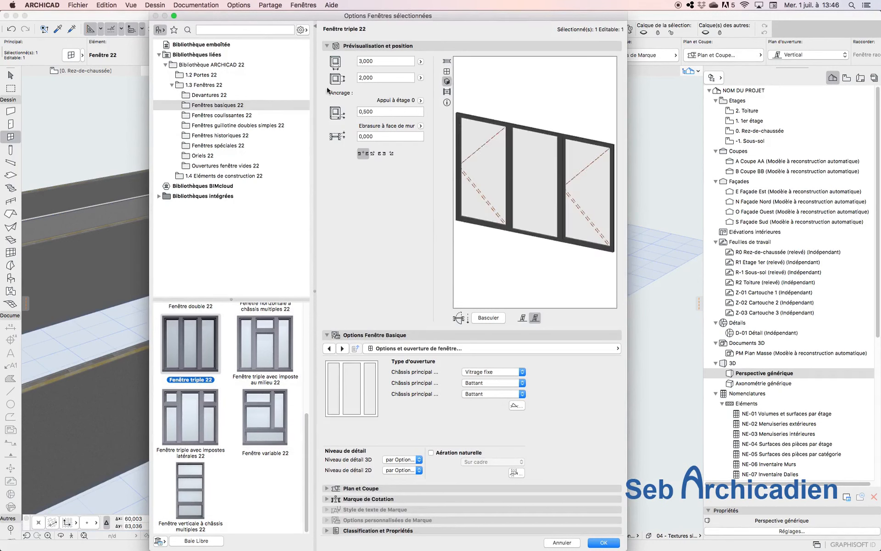
- Enable both Traverse supérieure and Traverse inférieure in the triple window's shape options
left_click(396, 349)
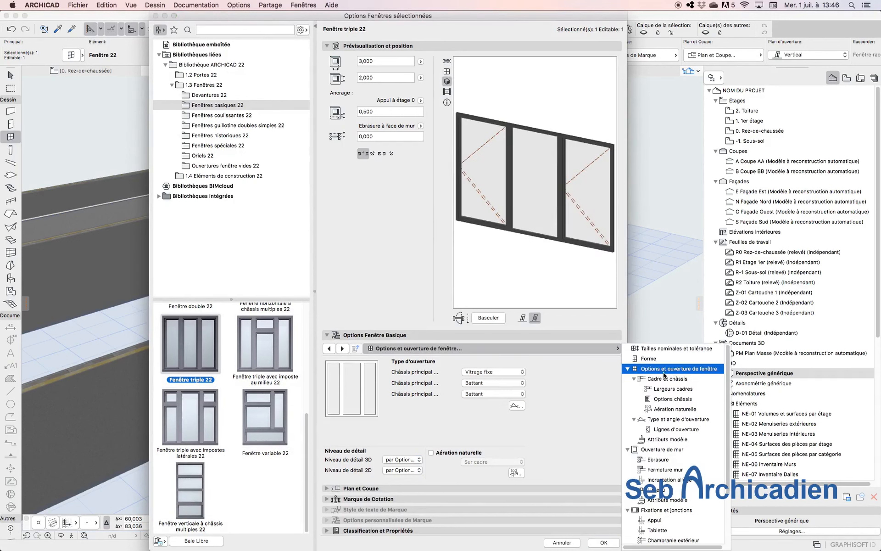
left_click(664, 359)
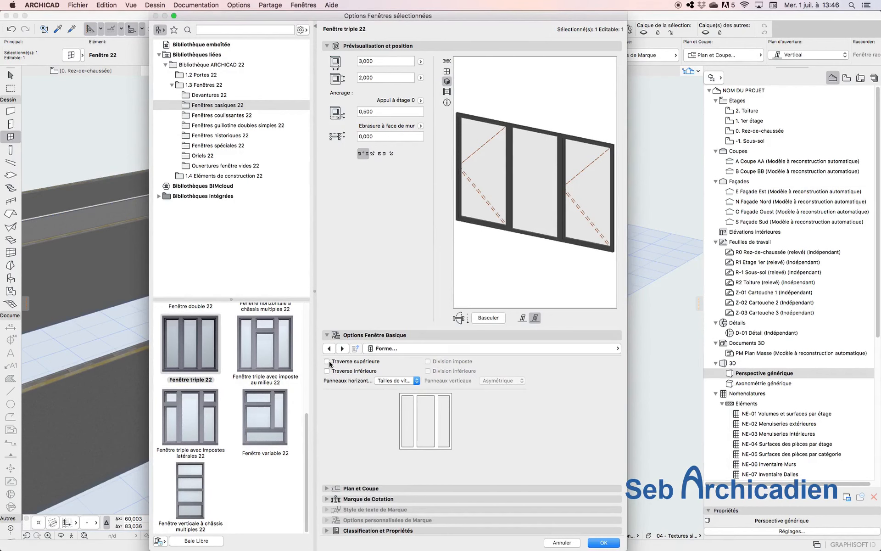
left_click(327, 361)
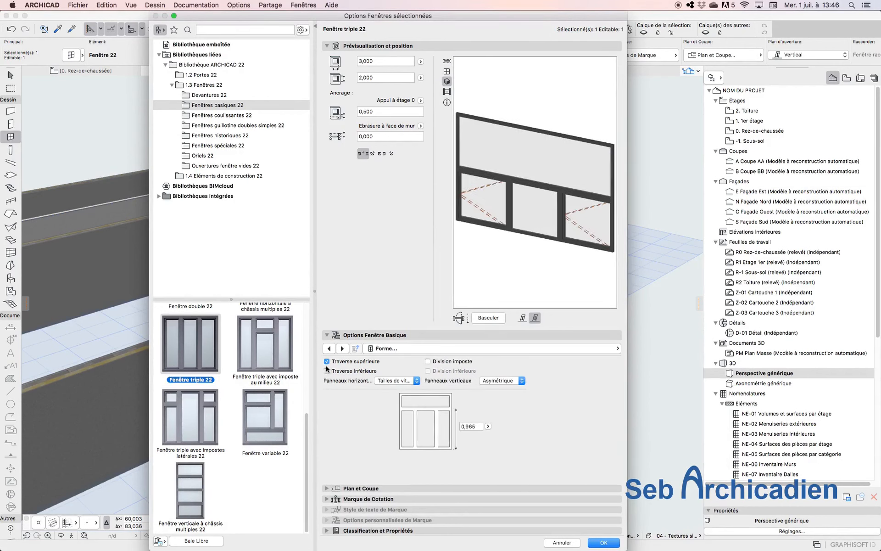
left_click(327, 371)
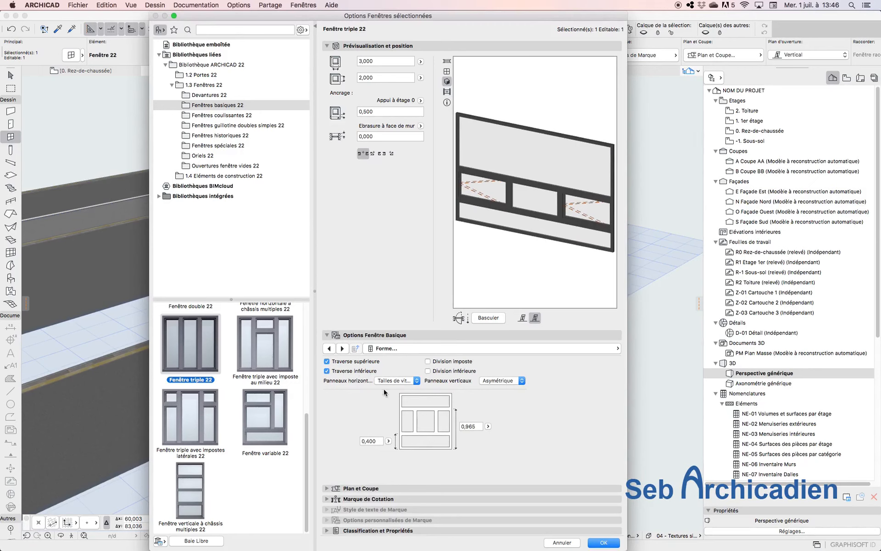
- Set the height of the triple window's upper transom to 1,300 and apply the window settings
left_click(464, 348)
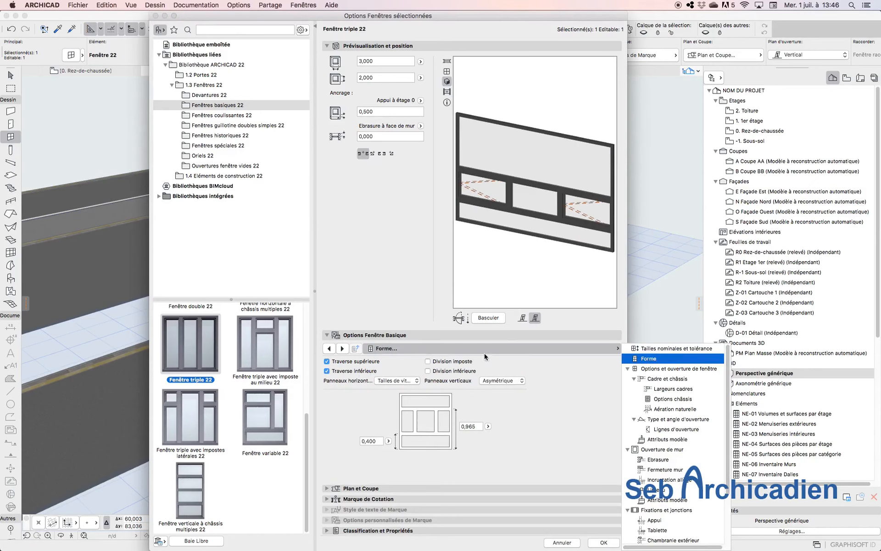
left_click(662, 370)
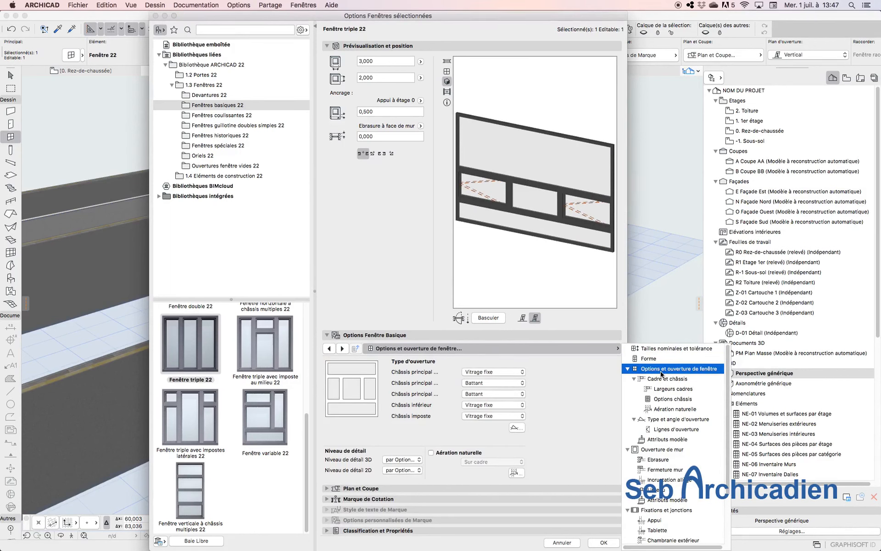
left_click(643, 361)
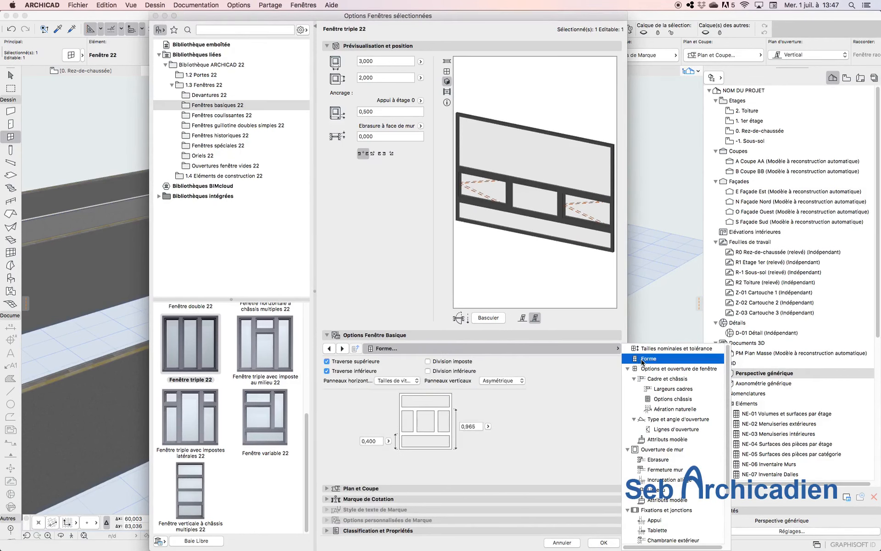
left_click(480, 427)
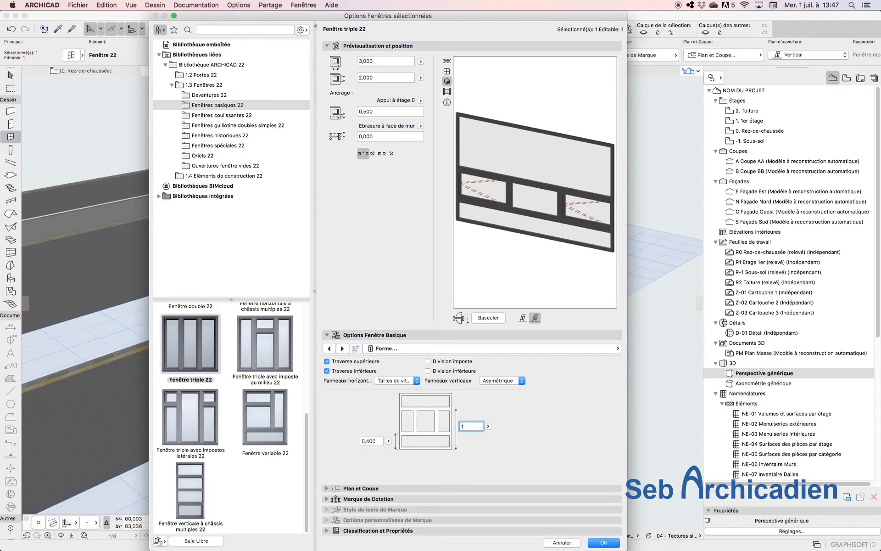
key("Return")
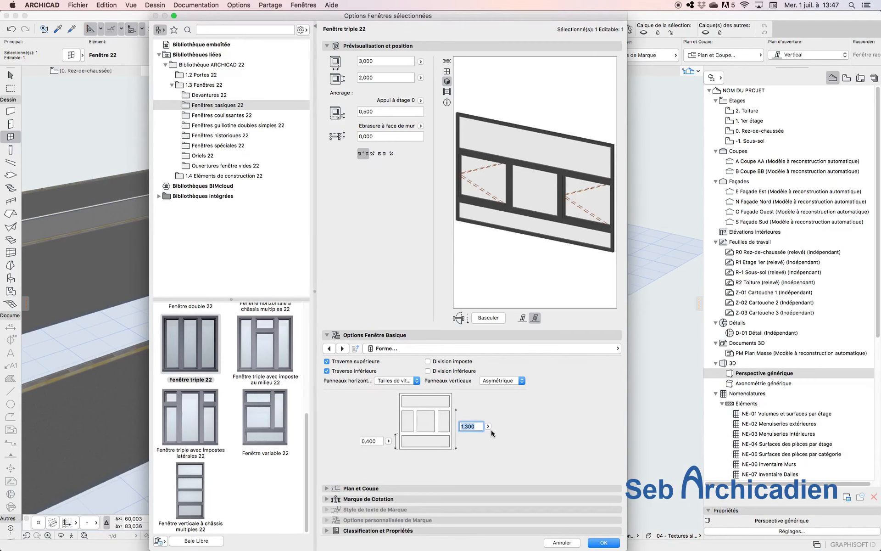
left_click(604, 543)
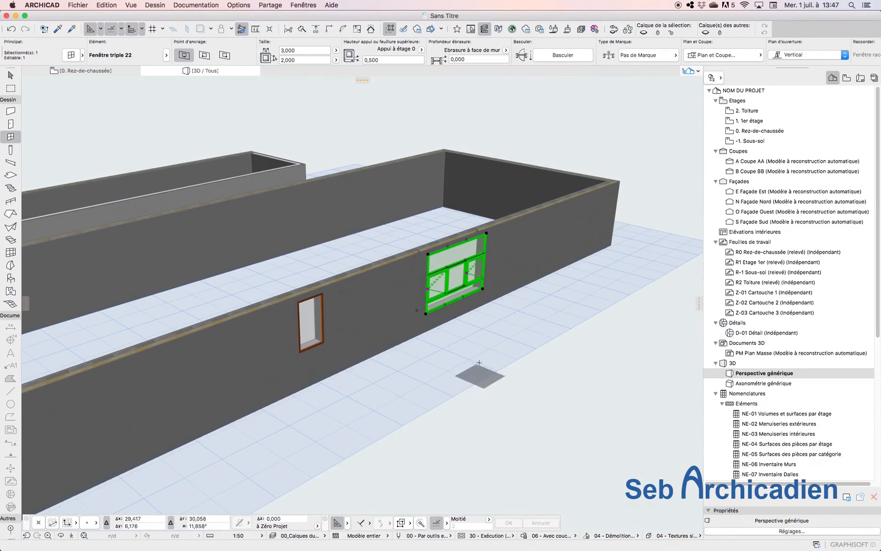
- Try a reveal depth of 0,500 on the triple window
scroll(486, 274, "up", 3)
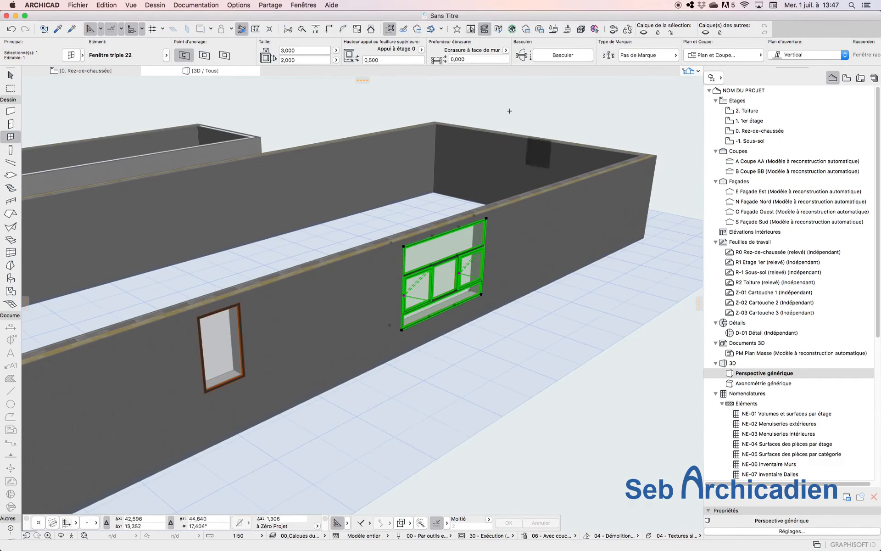
left_click(493, 60)
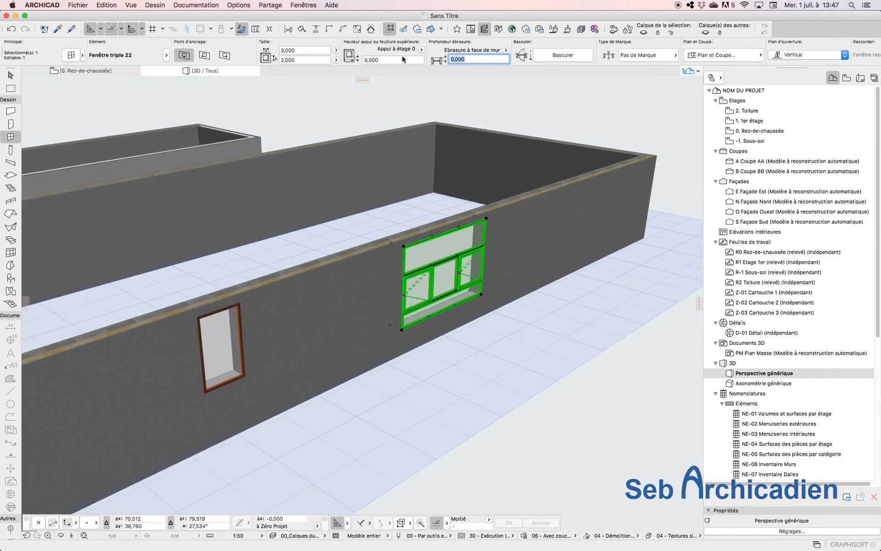
type("0,5")
key("Return")
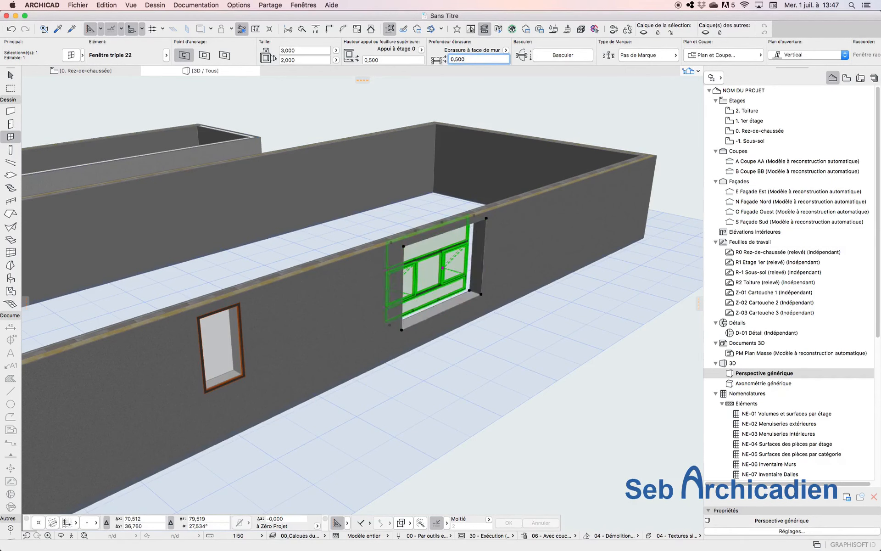
- Set the triple window's reveal depth to 0,100 and deselect the window
left_click_drag(465, 59, 428, 56)
type("0,1")
key("Return")
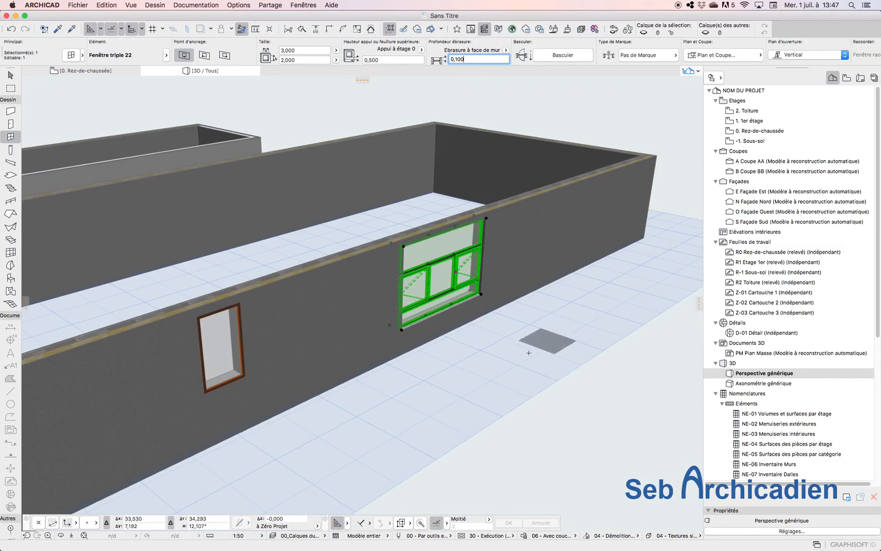
left_click(10, 74)
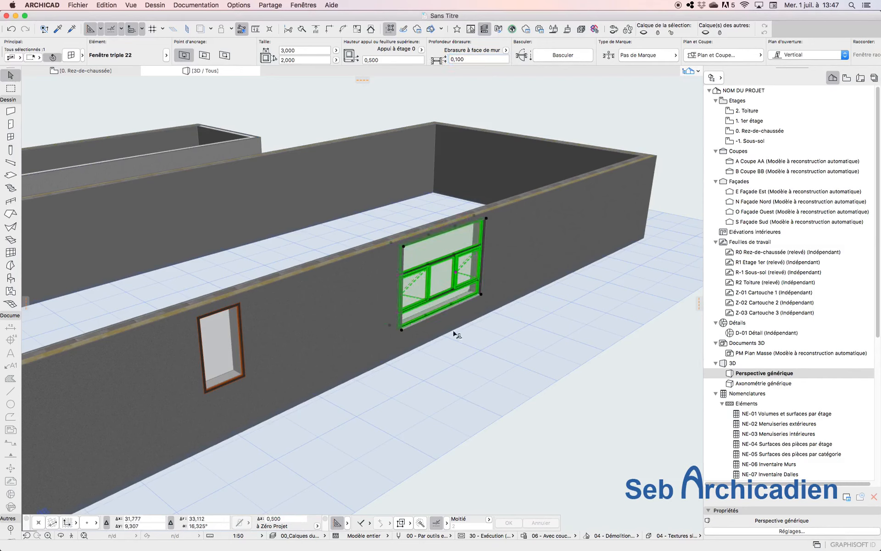
left_click(535, 339)
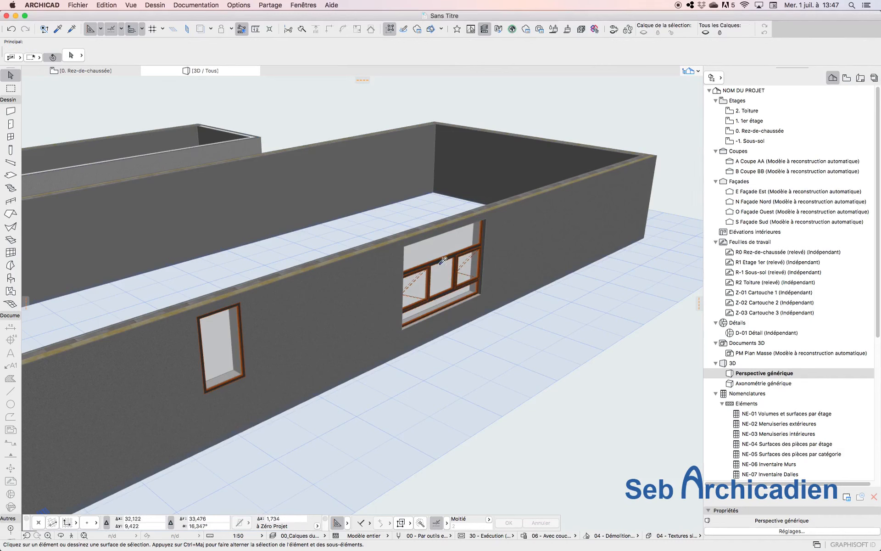
- Pick up the triple window's parameters and inject them into the small window in the same wall
left_click(452, 252, "alt")
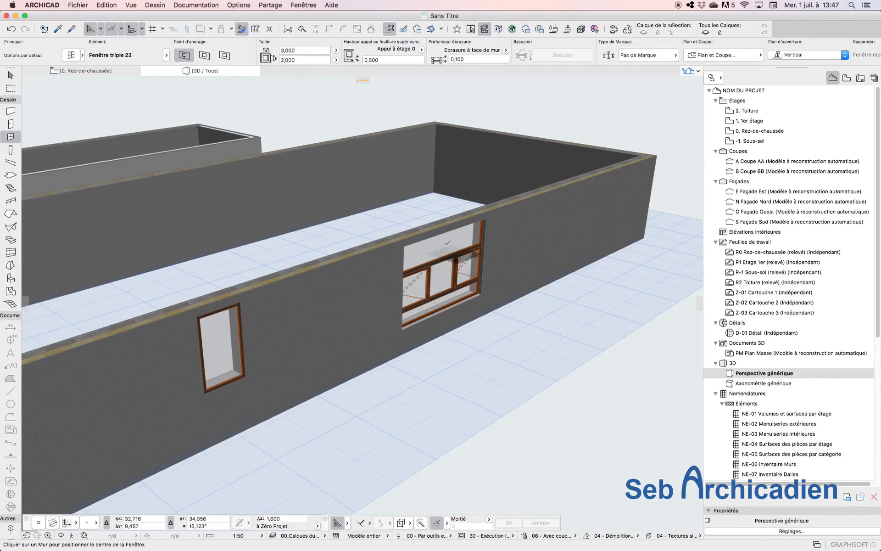
left_click(220, 332, "alt+super")
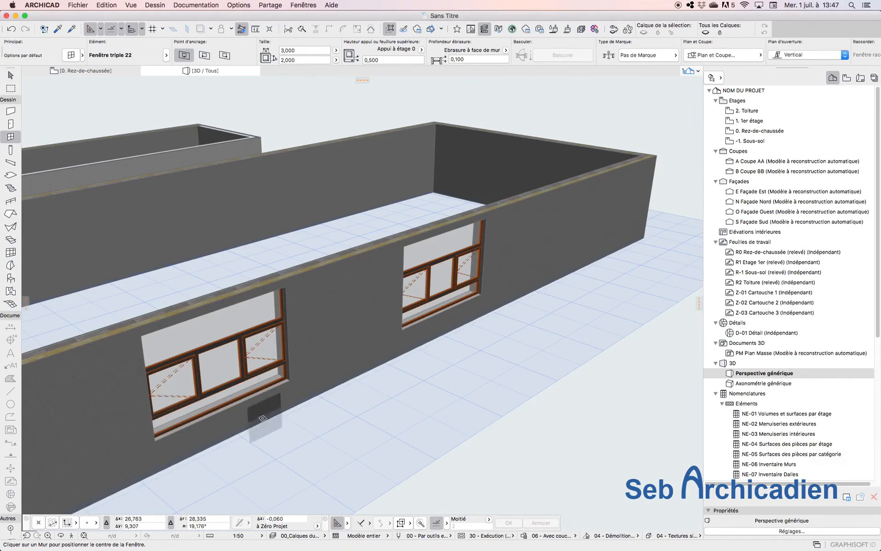
- Undo the last transfer and inject the picked-up parameters into the small window using the set 05 Exclure Taille / Hauteur / Altitude
key("super+z")
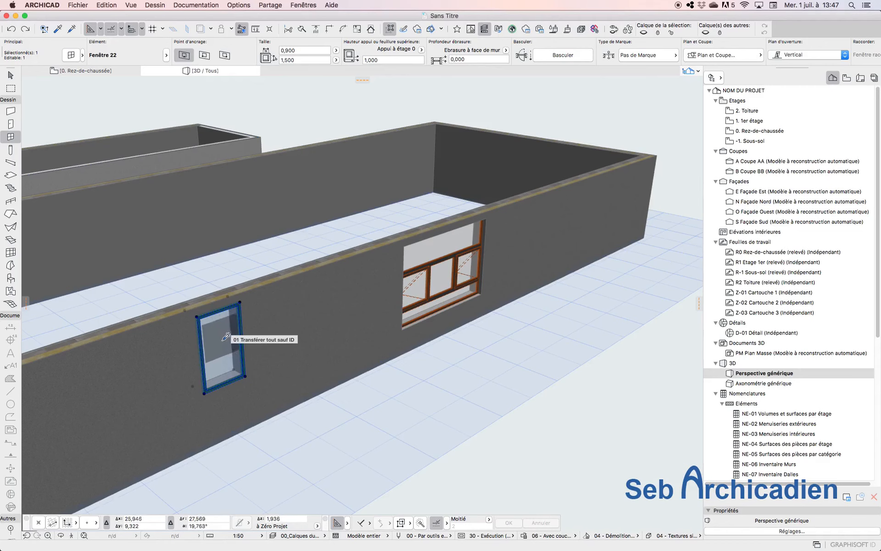
left_click(249, 340)
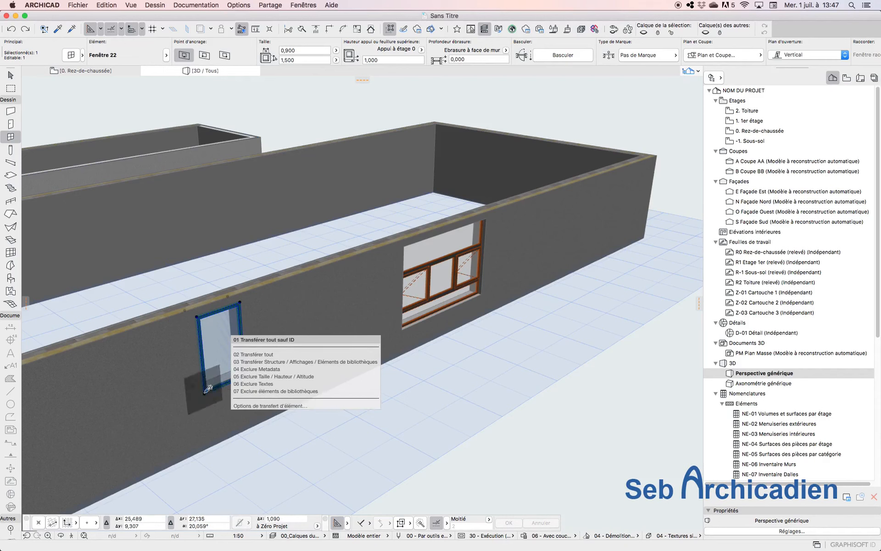
left_click(264, 377)
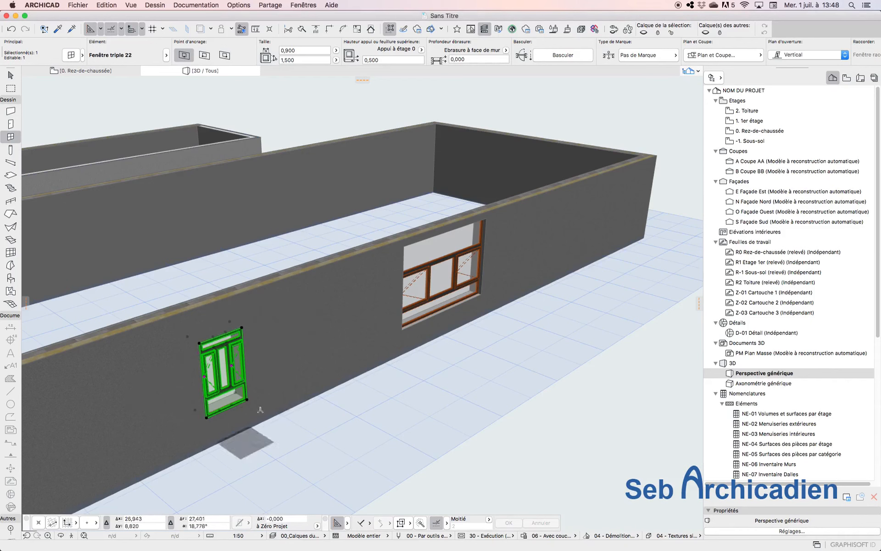
- Undo the last parameter transfer to the small window
scroll(216, 409, "up", 2)
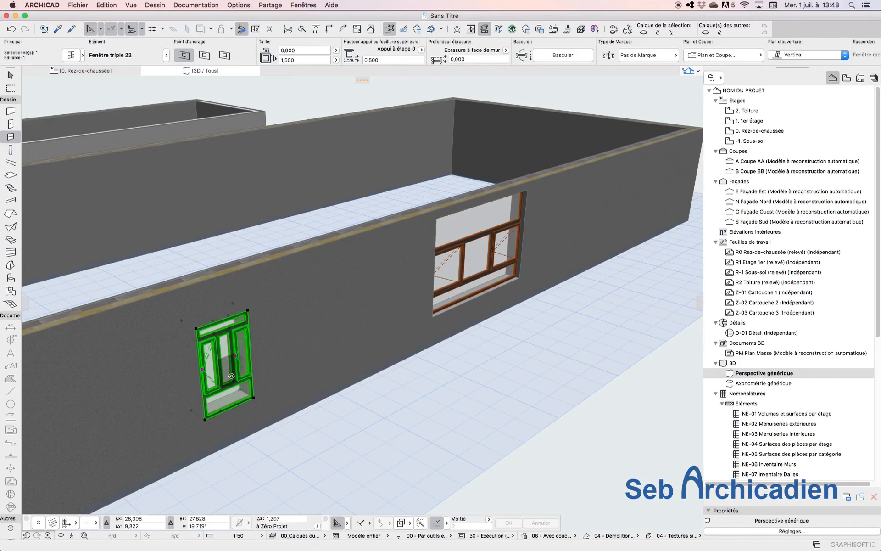
key("super+z")
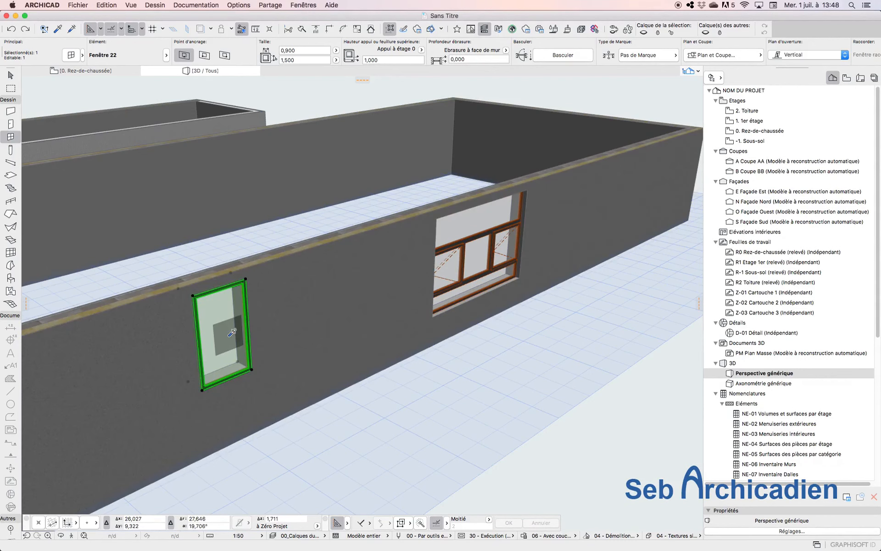
left_click(257, 335)
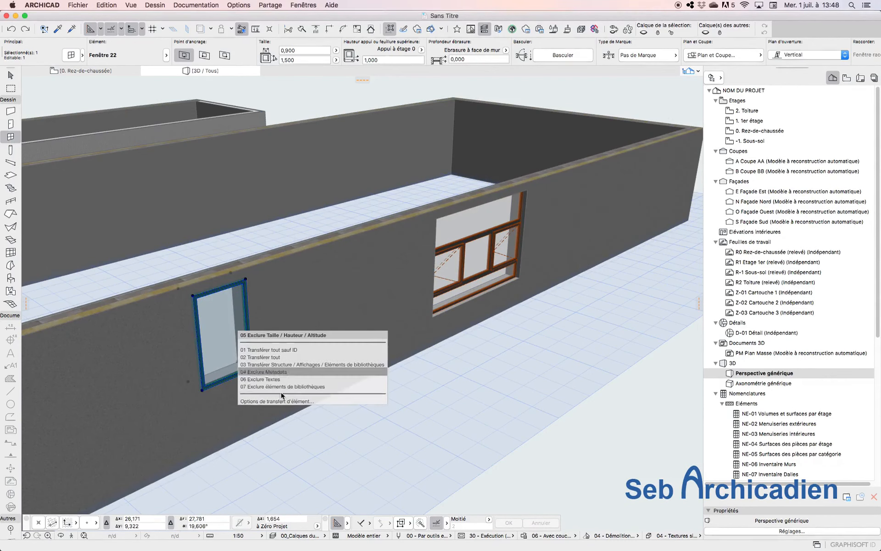
left_click(301, 402)
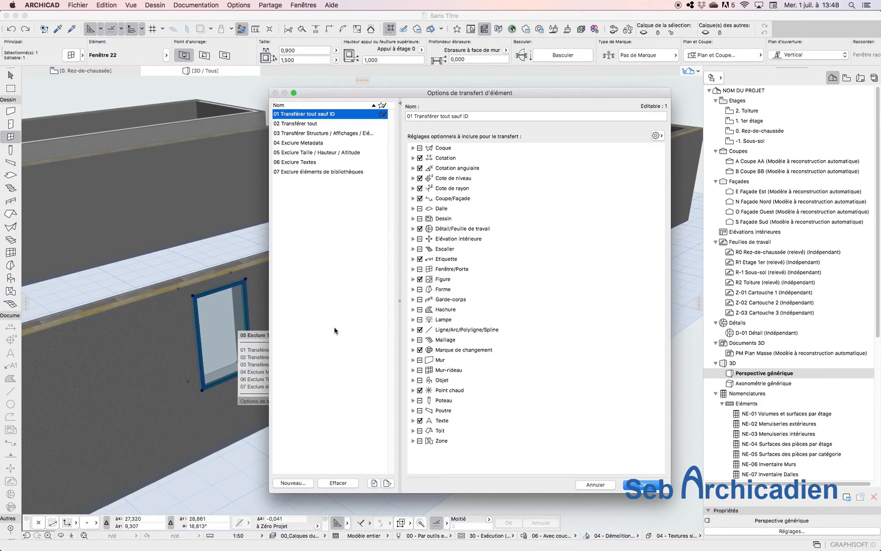
left_click(286, 482)
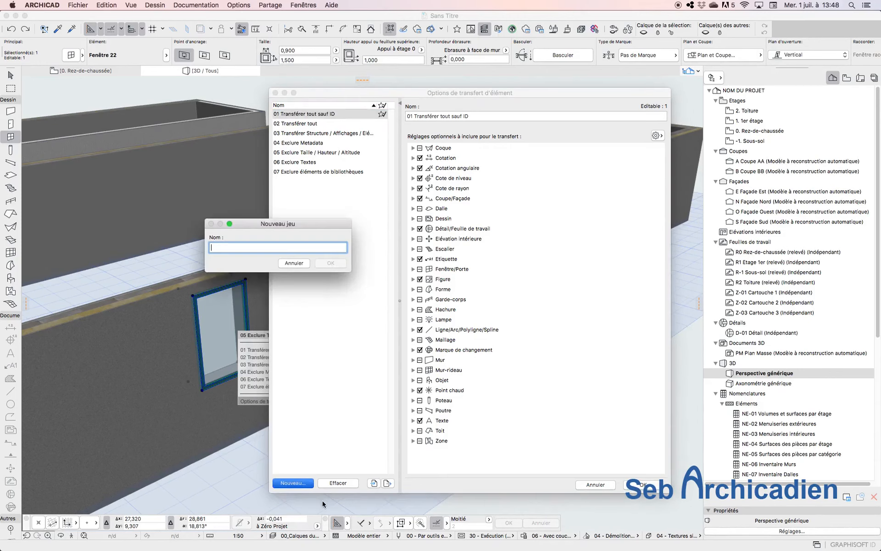
left_click(298, 265)
left_click(298, 225)
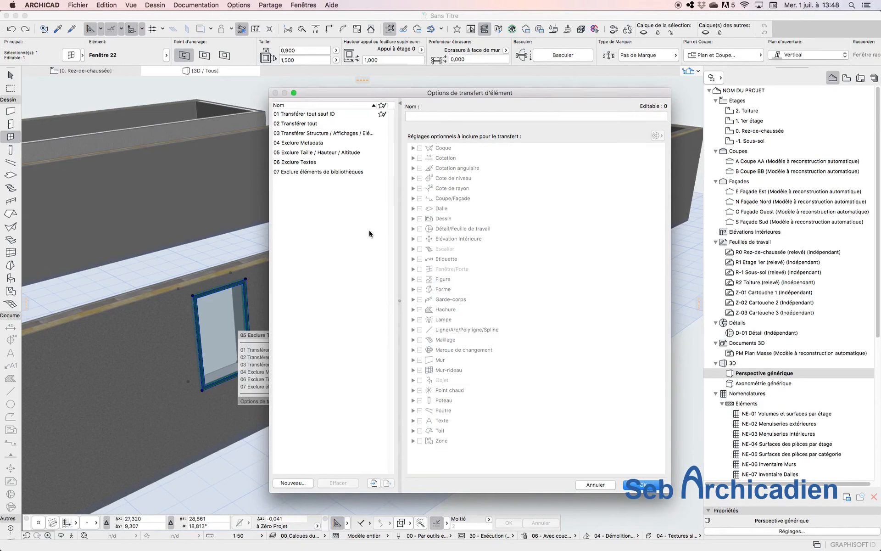
left_click(325, 113)
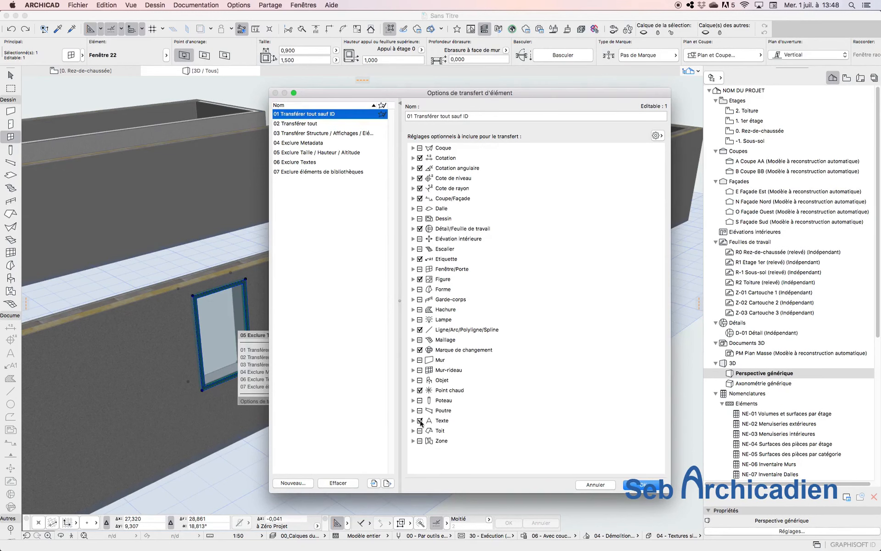
left_click(423, 421)
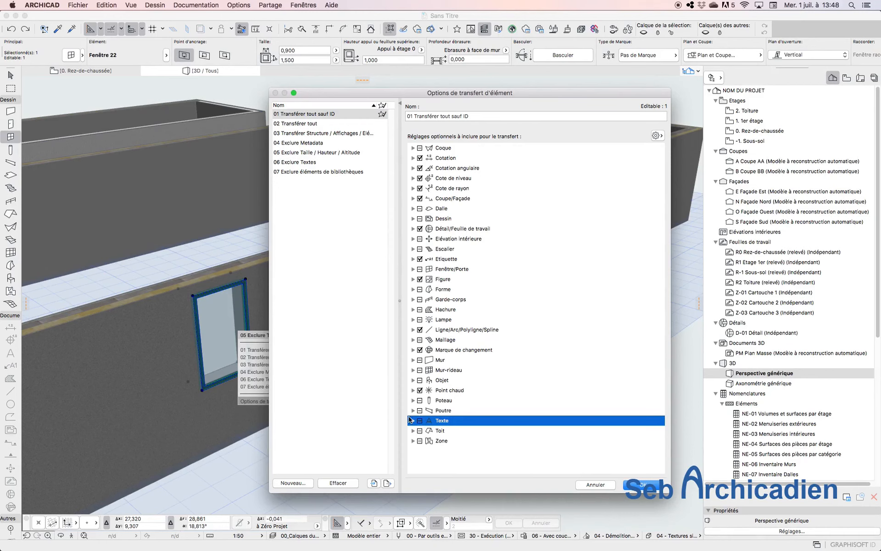
left_click(424, 391)
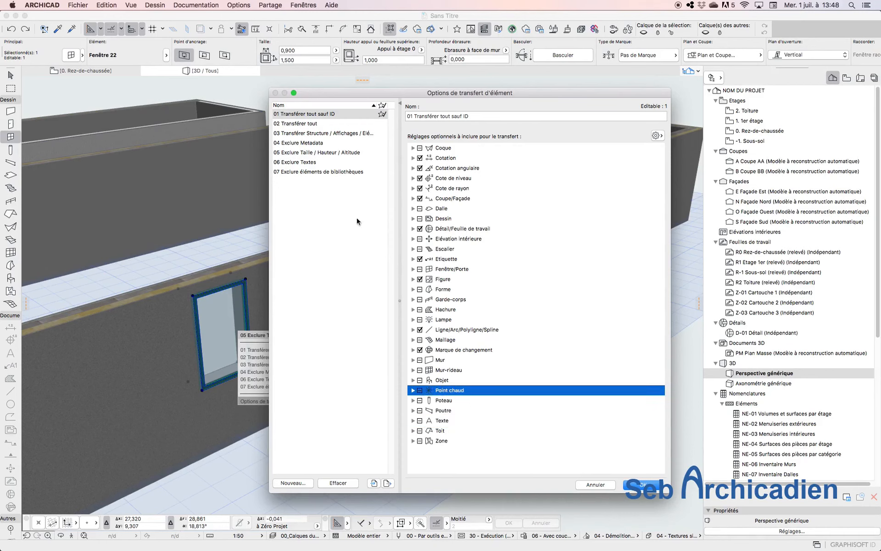
left_click(337, 113)
left_click(317, 134)
left_click(321, 114)
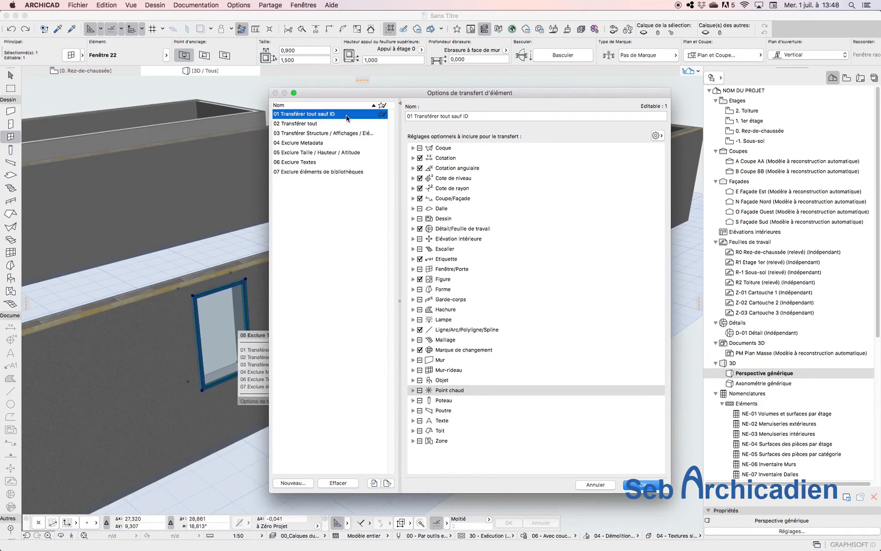
left_click(596, 484)
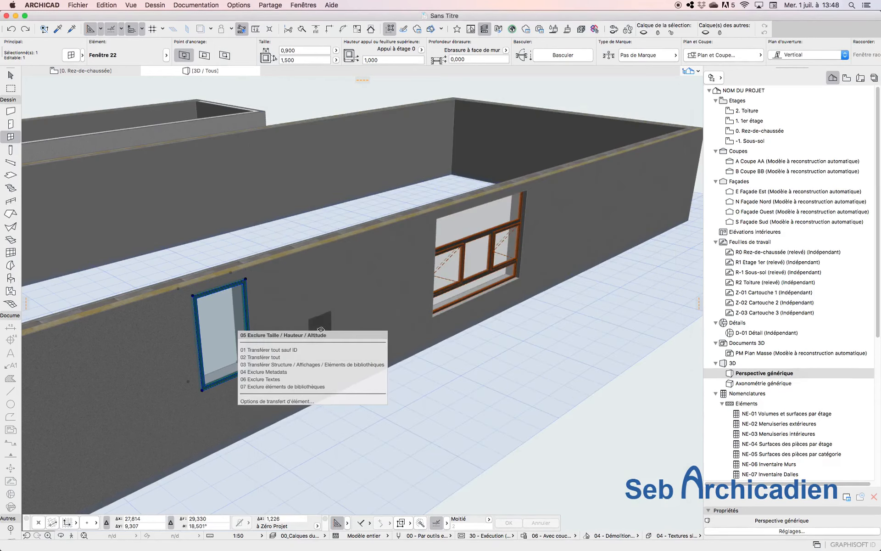
- Create a new element transfer set named "sant taille f" in the element transfer options
left_click(298, 400)
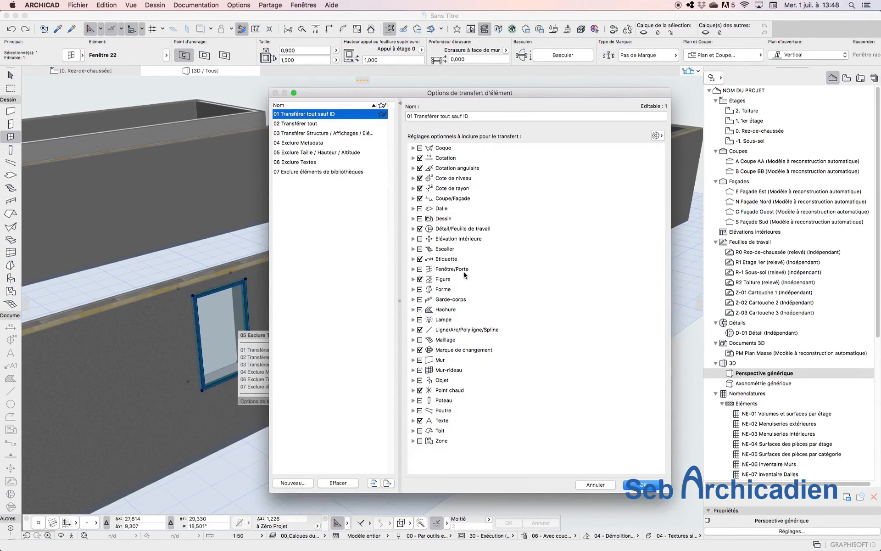
left_click(296, 482)
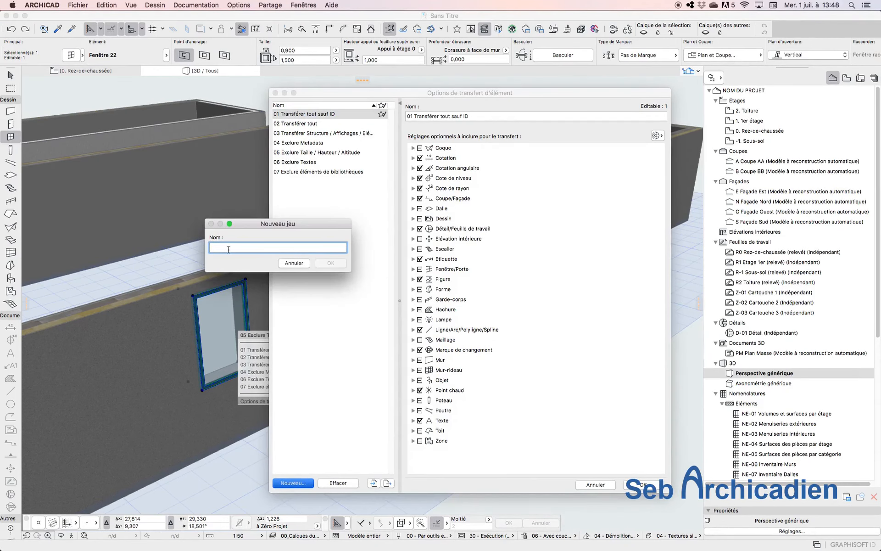
type("sant taille f")
key("Return")
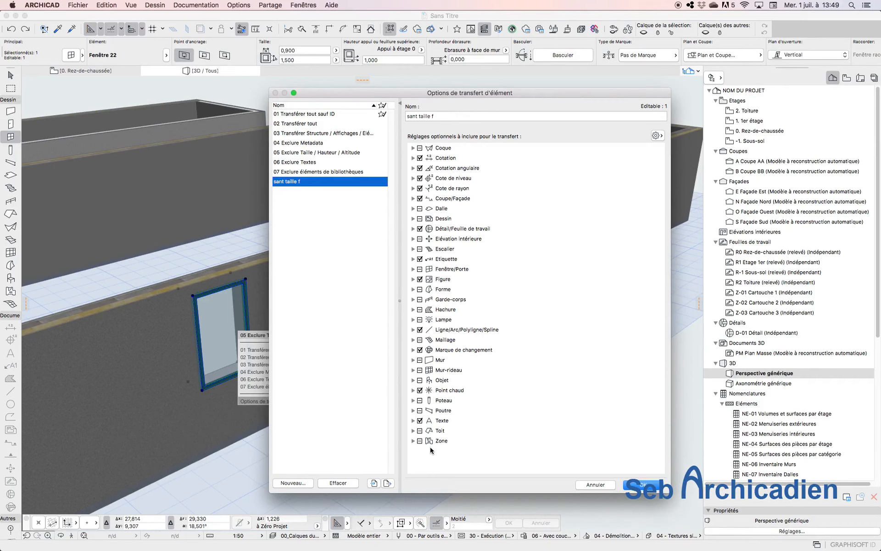
- Exclude the Taille setting of Fenêtre/Porte from the set "sant taille f" and accept the transfer options
left_click(413, 270)
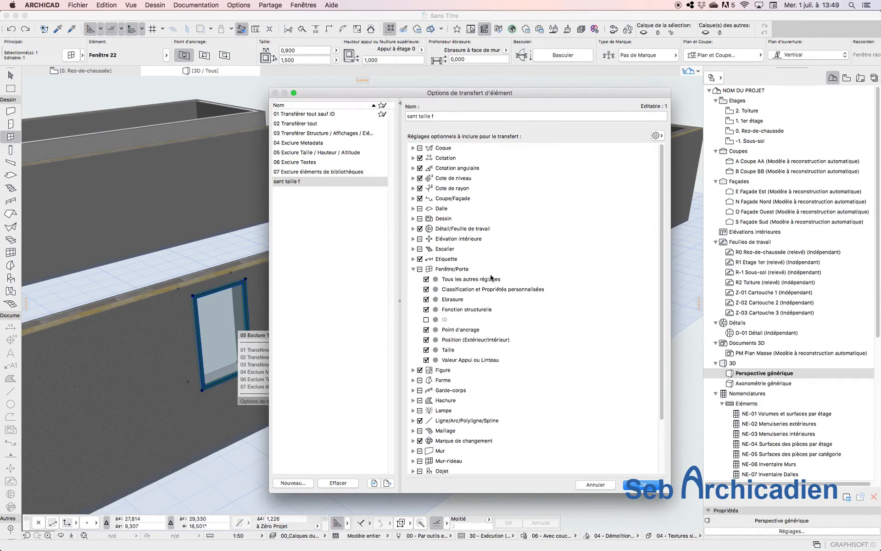
left_click(427, 350)
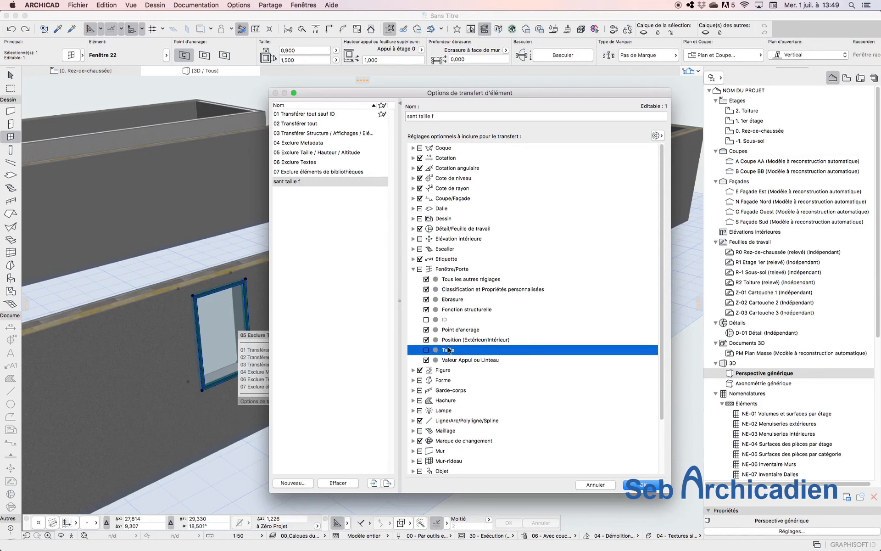
left_click(273, 182)
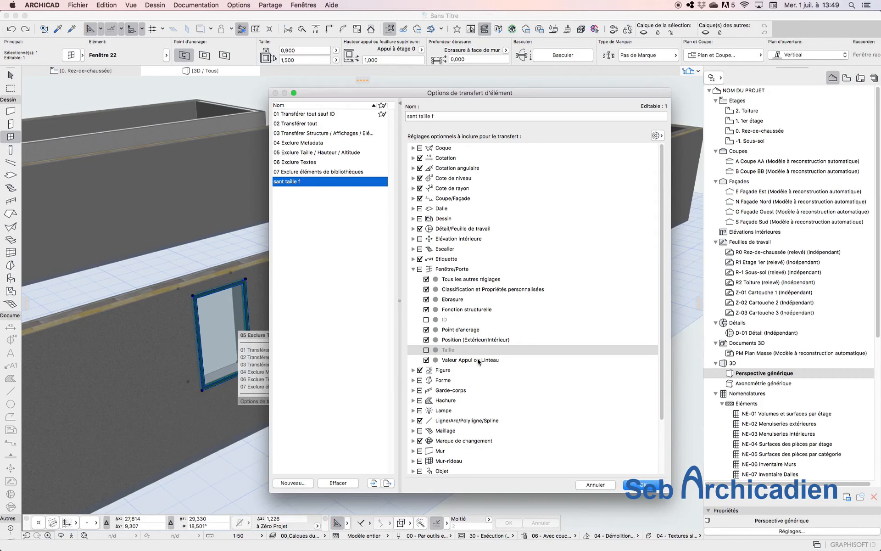
left_click(425, 360)
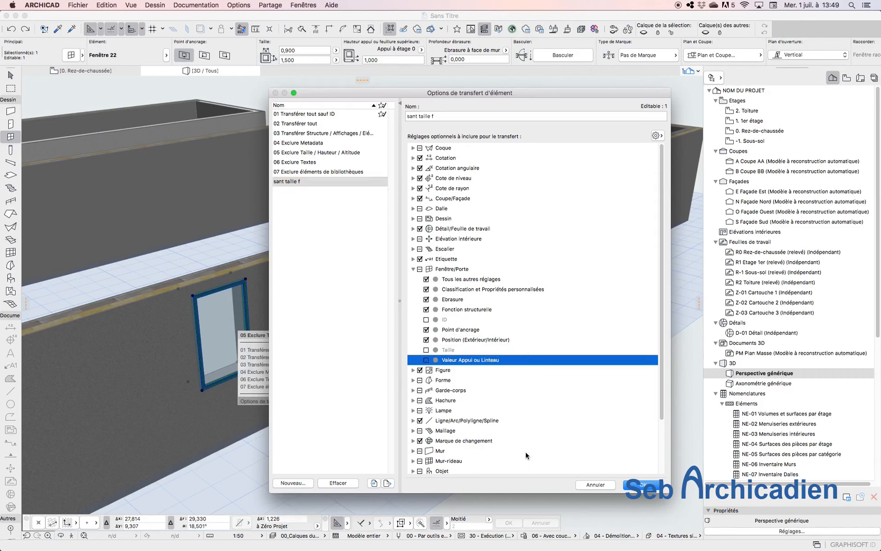
left_click(426, 361)
left_click(641, 486)
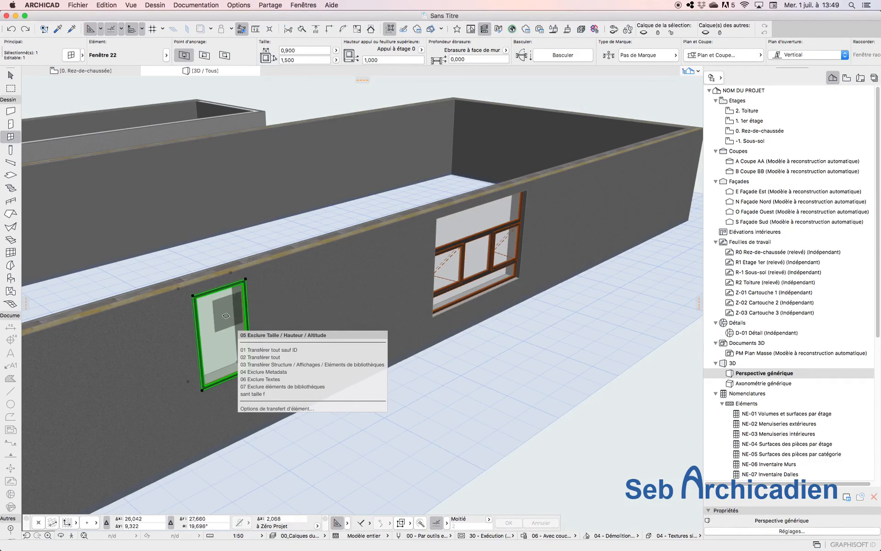
- Inject the picked-up parameters into the small window and select the large and small windows in turn to compare their settings
left_click(227, 313, "alt+super")
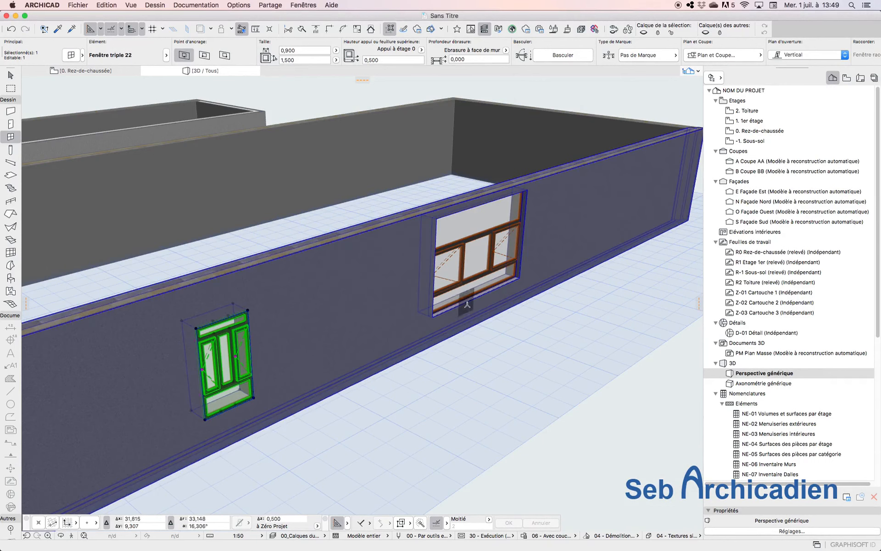
left_click(468, 256, "shift")
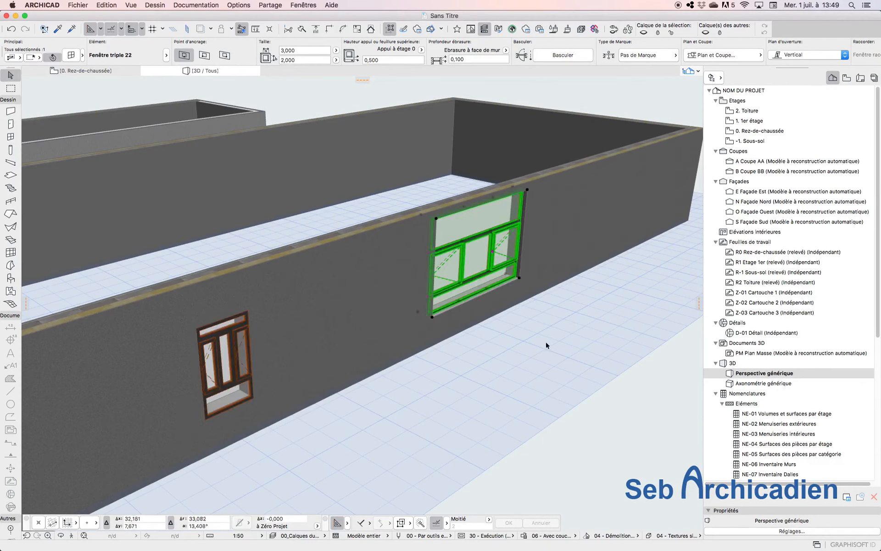
left_click(230, 374)
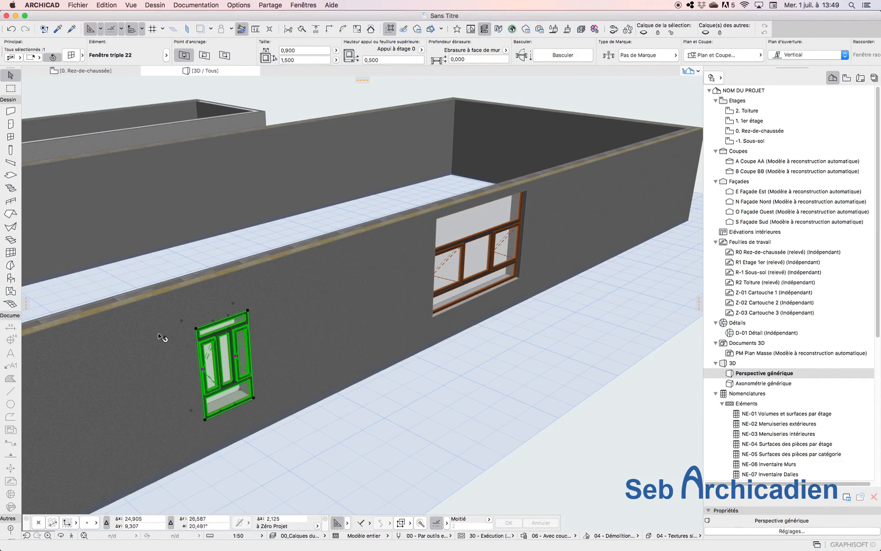
mouse_move(215, 372)
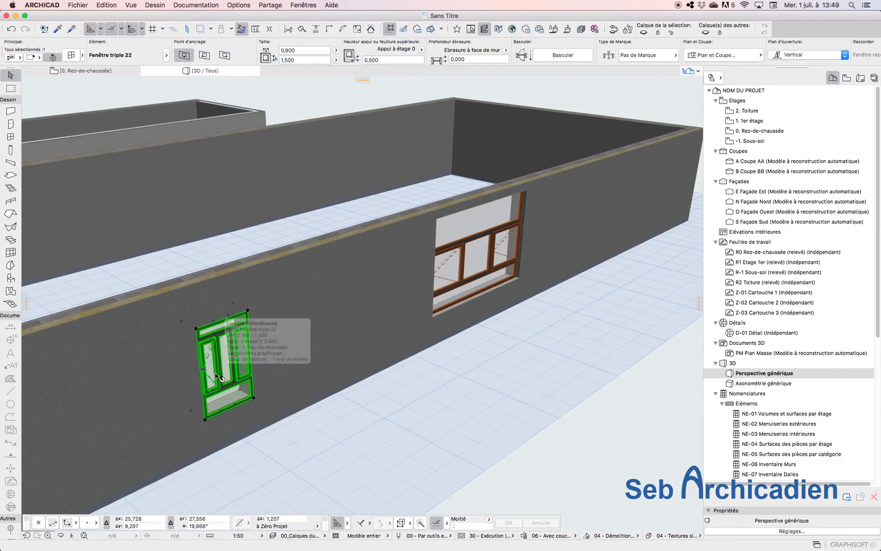